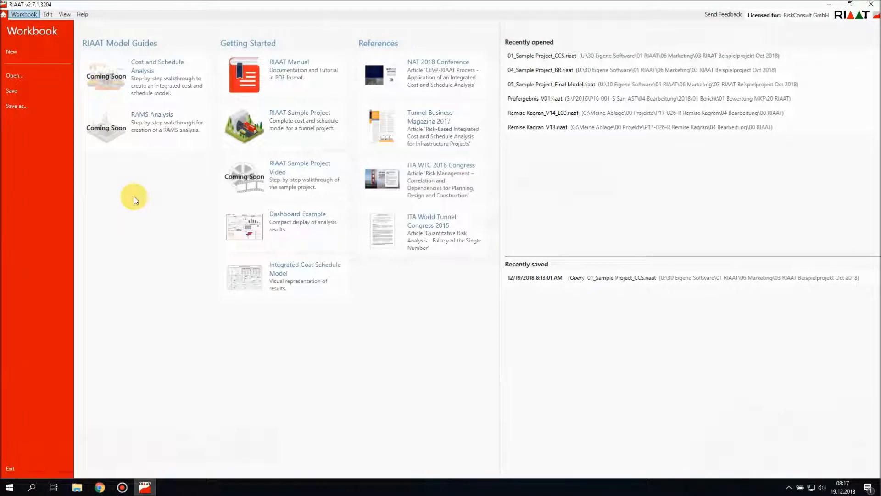
Create a new workbook and open its cost component settings.
left_click(18, 53)
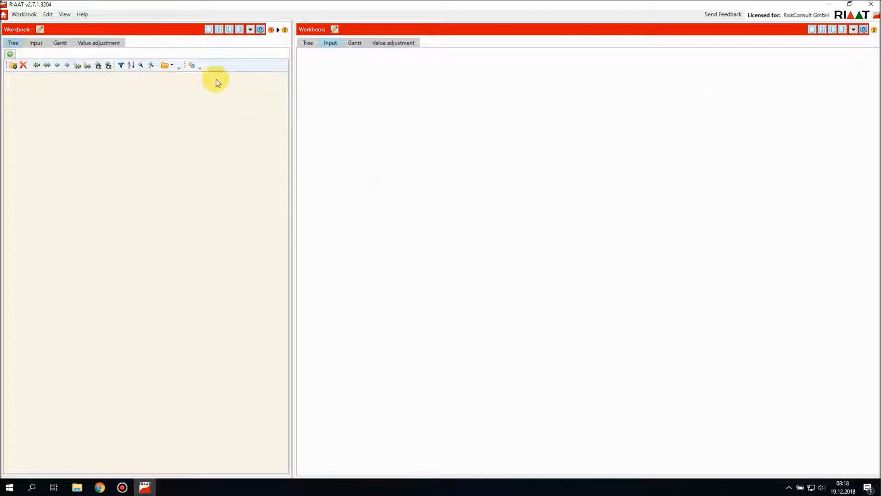
left_click(260, 30)
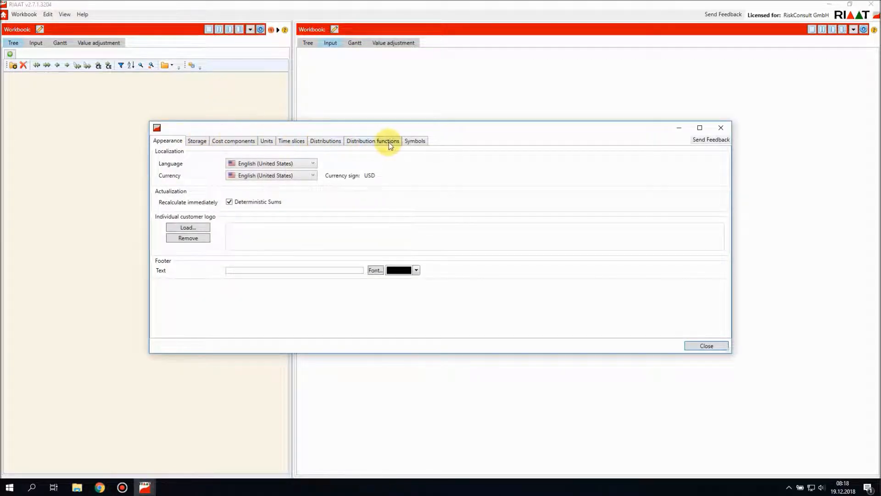
left_click(248, 143)
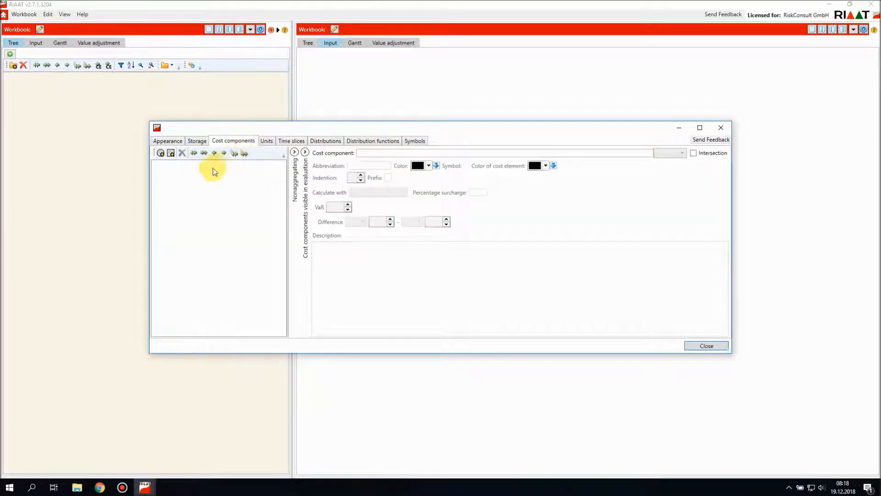
Add four new cost components and three new groups to the empty cost component list.
left_click(164, 155)
left_click(164, 155)
left_click(164, 155)
left_click(163, 155)
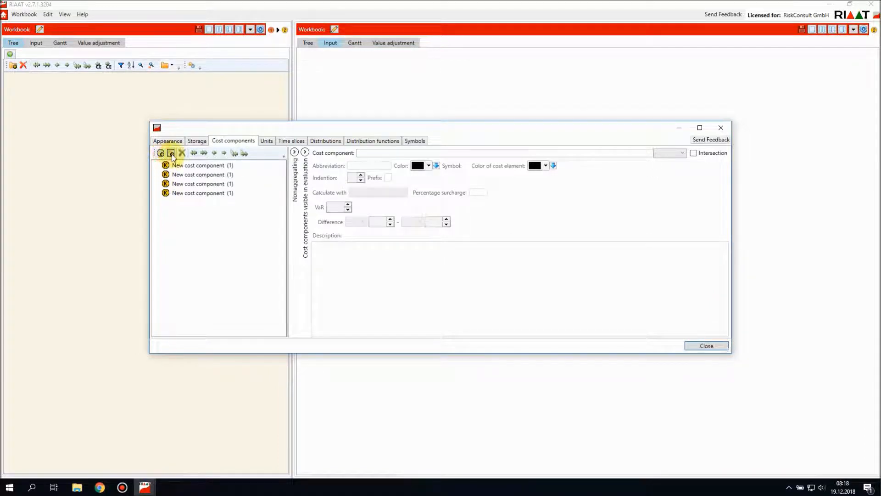
left_click(172, 156)
left_click(171, 155)
left_click(172, 156)
Rename the first new cost component as Base Cost, with abbreviation B and a blue color.
left_click(181, 165)
triple_click(423, 153)
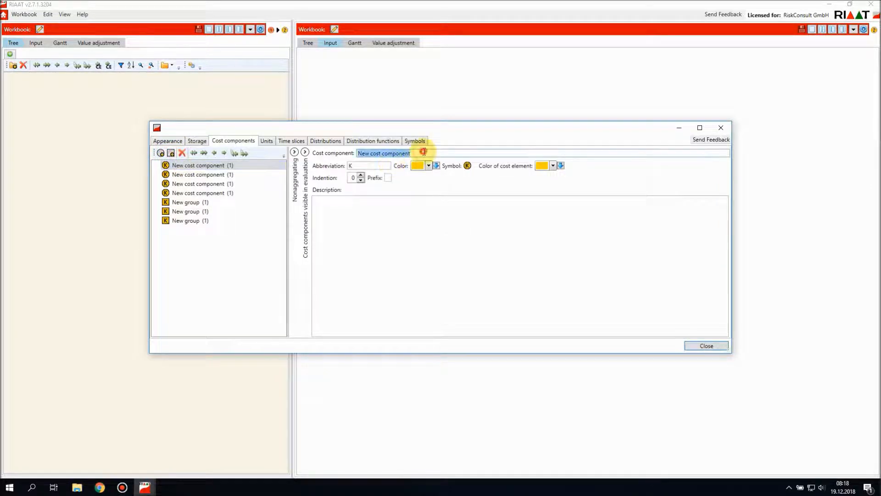
type("Base Cost")
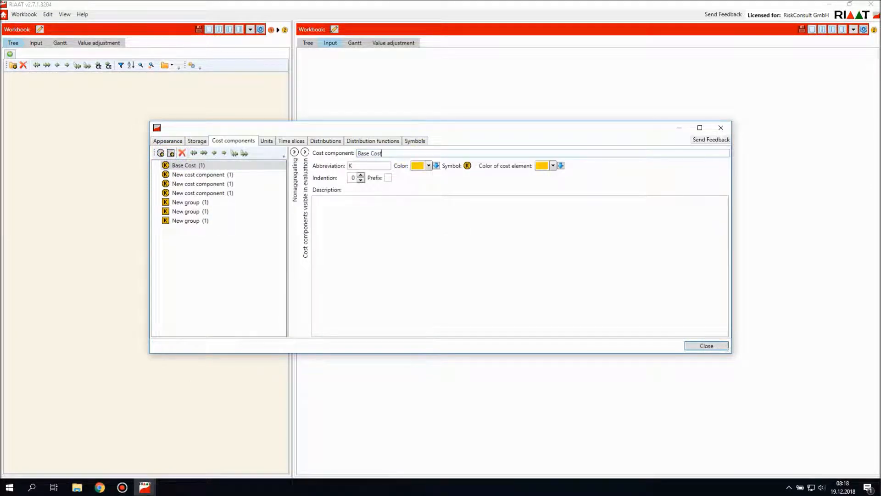
double_click(371, 166)
type("B")
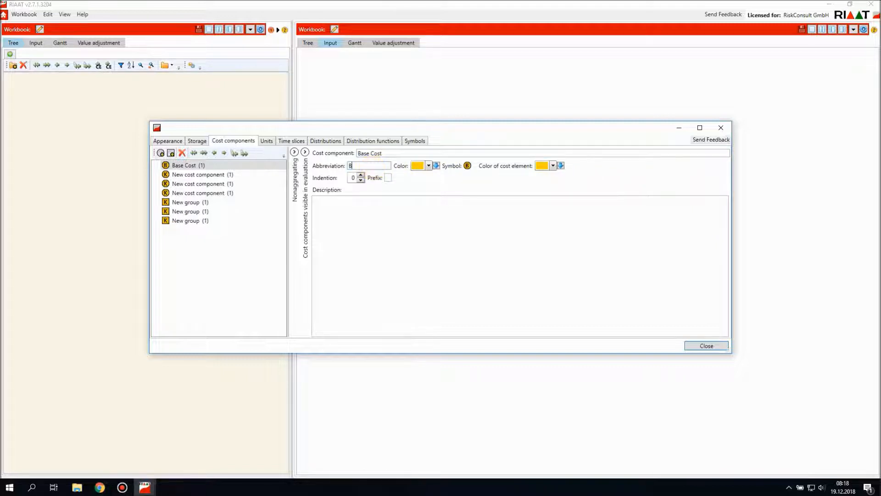
left_click(417, 166)
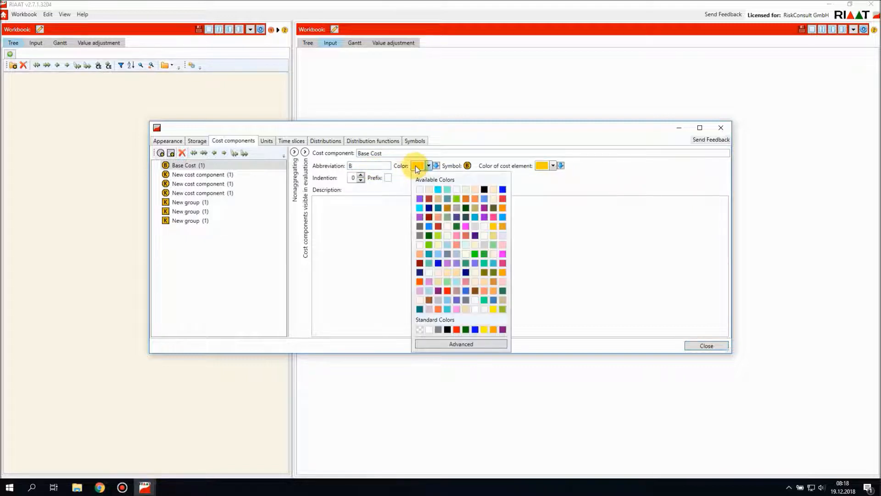
left_click(484, 198)
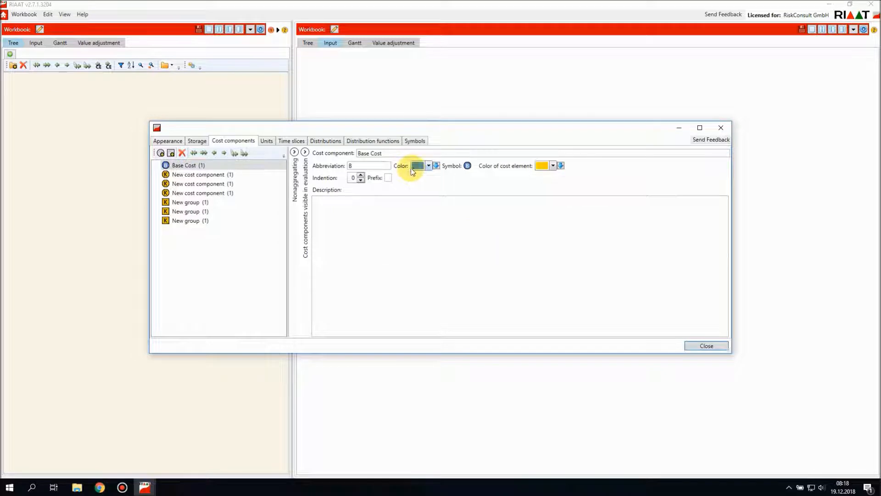
Rename the second cost component as Identified Risk, with abbreviation IR and an orange color.
left_click(202, 175)
left_click(415, 152)
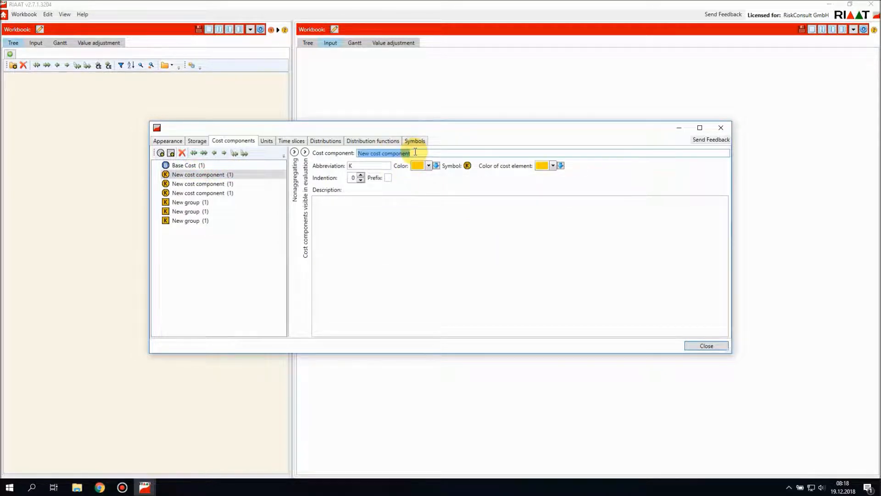
type("Identif")
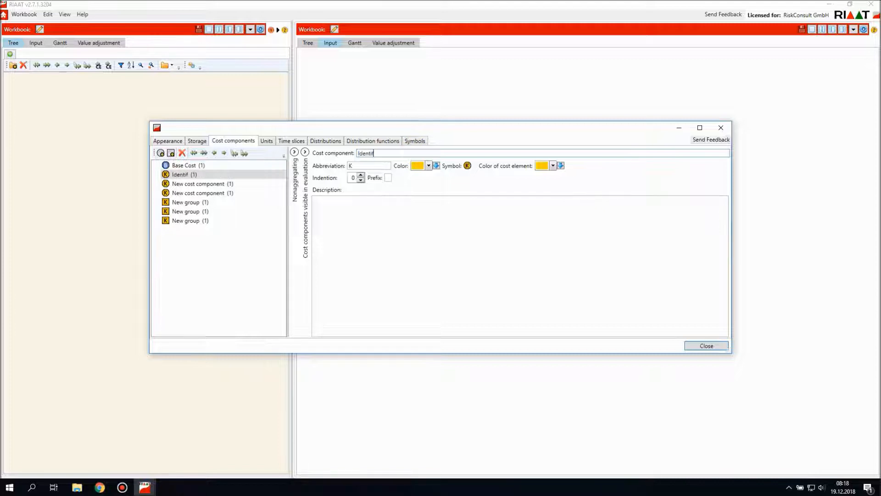
type("ied Risk")
key("Tab")
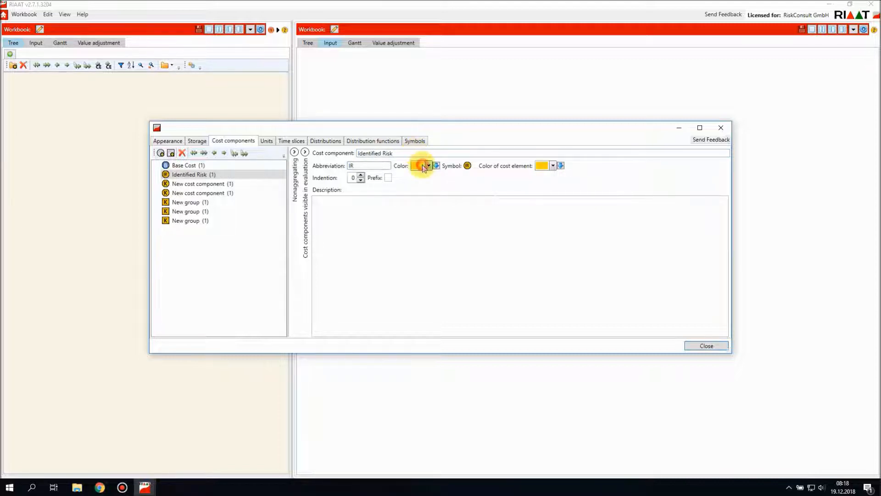
left_click(422, 166)
left_click(504, 208)
Rename the third cost component as Unknown and give it the abbreviation U.
left_click(202, 184)
triple_click(384, 154)
type("Unknown")
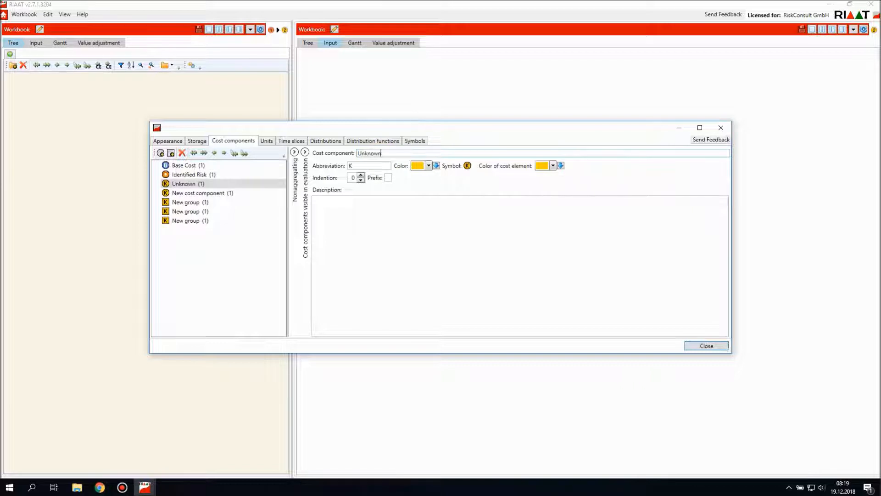
key("Tab")
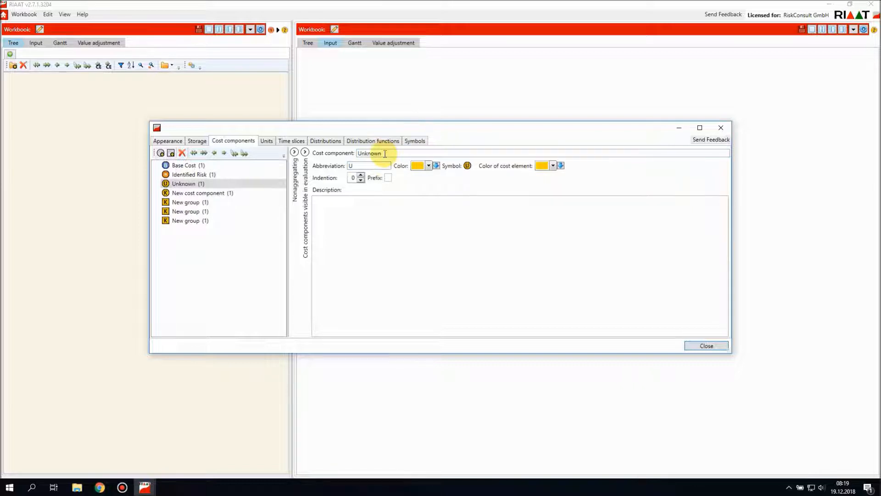
Rename the fourth cost component as Escalation, with abbreviation E and a purple color.
left_click(193, 193)
triple_click(410, 155)
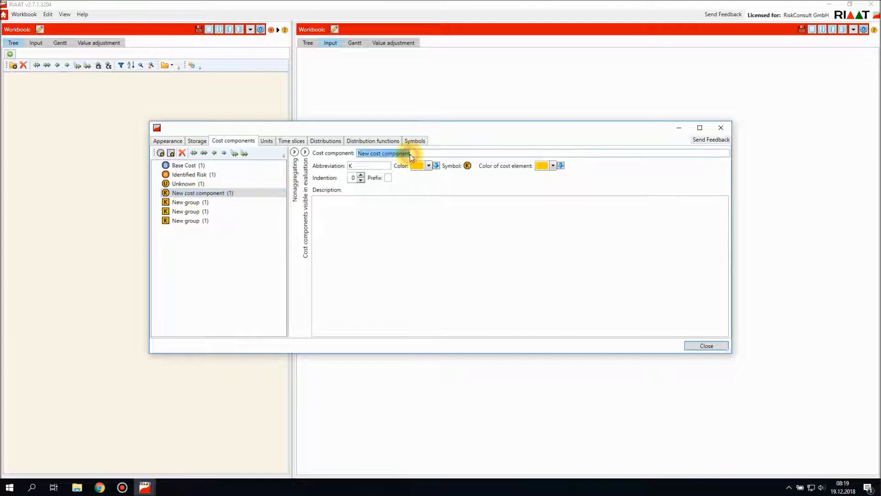
type("Es")
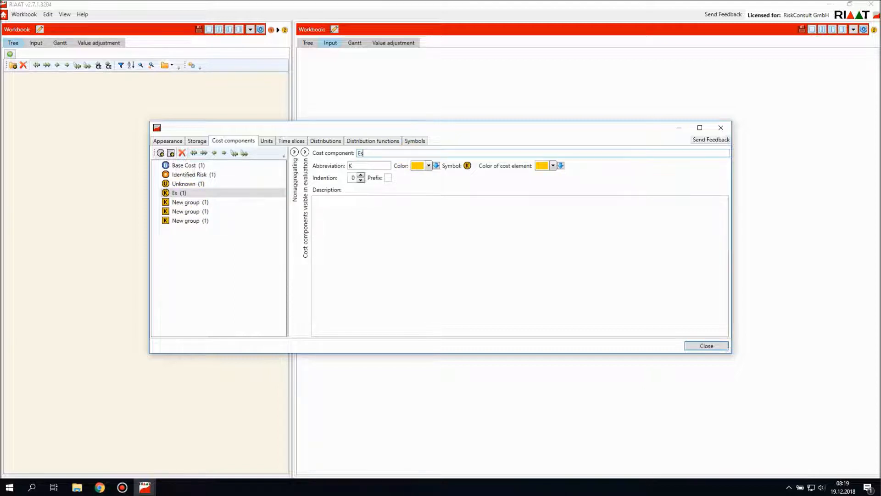
type("calation")
key("Tab")
type("E")
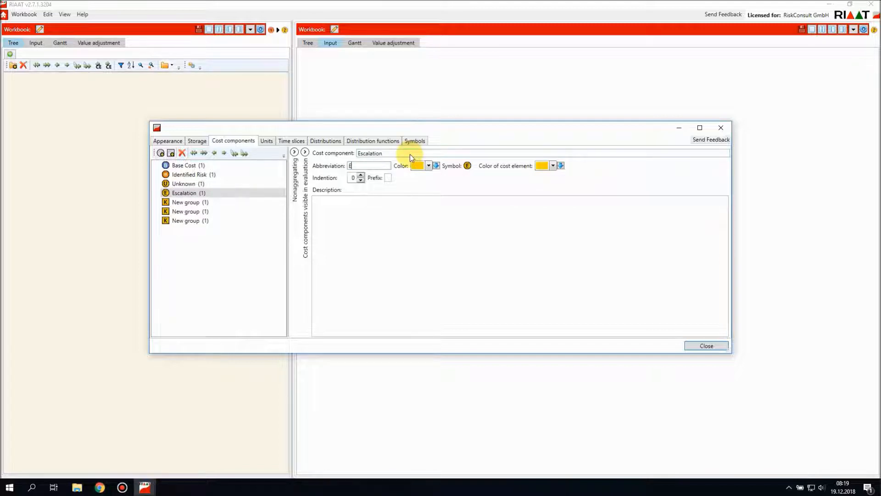
left_click(422, 166)
left_click(417, 197)
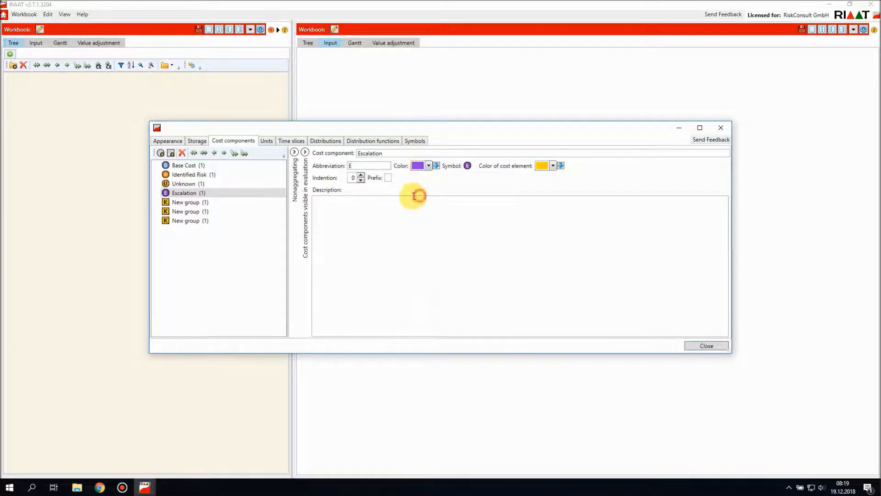
left_click(185, 175)
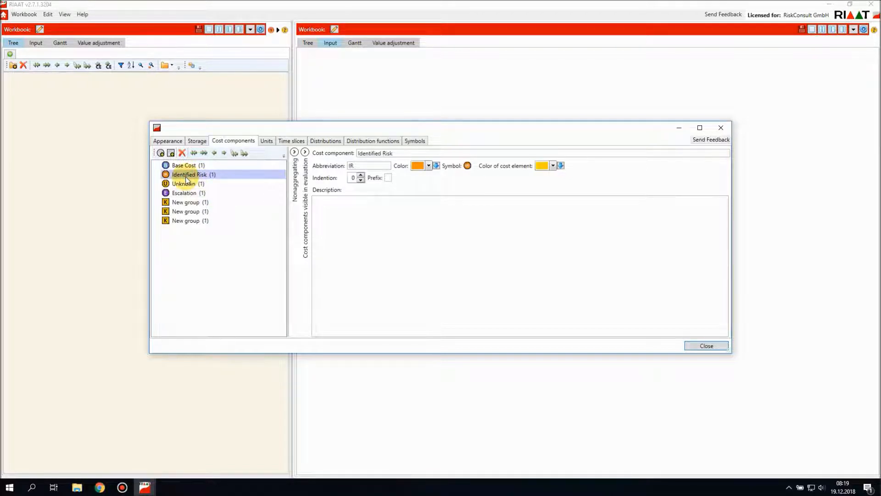
key("Down")
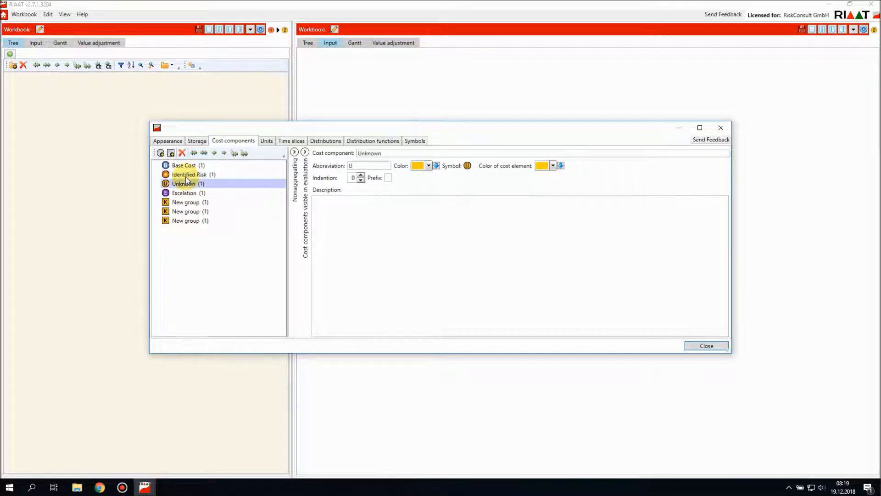
Rename the first new group as Risk, with abbreviation R and a red color.
left_click(181, 203)
left_click(396, 153)
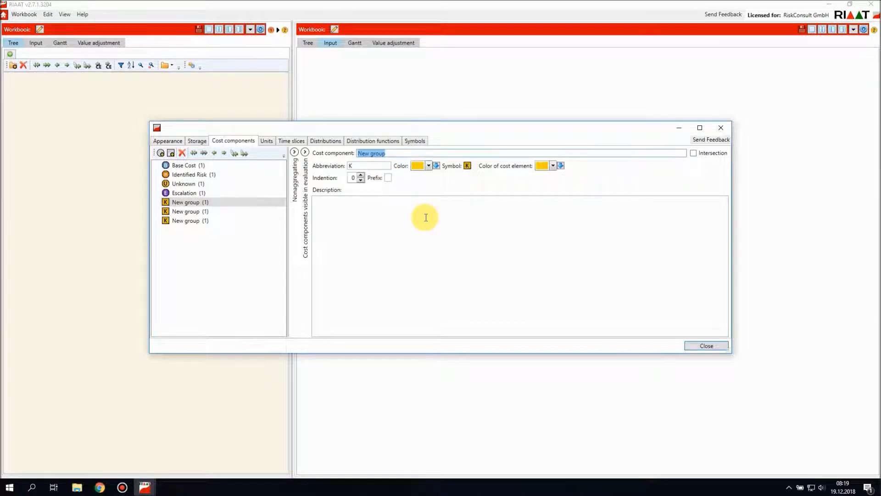
type("Risk")
double_click(369, 165)
type("R")
left_click(419, 166)
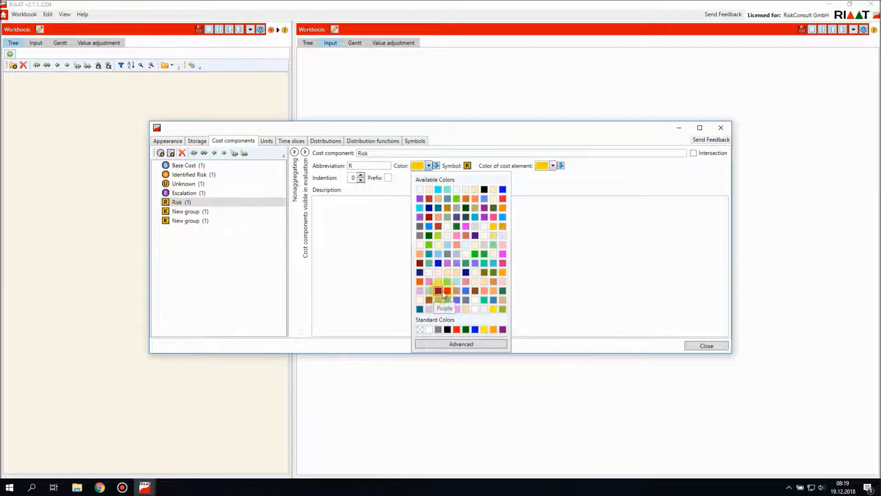
left_click(443, 290)
Assign the Identified Risk and Unknown components to the Risk group, accepting the automatic simulation run each time.
left_click(190, 177)
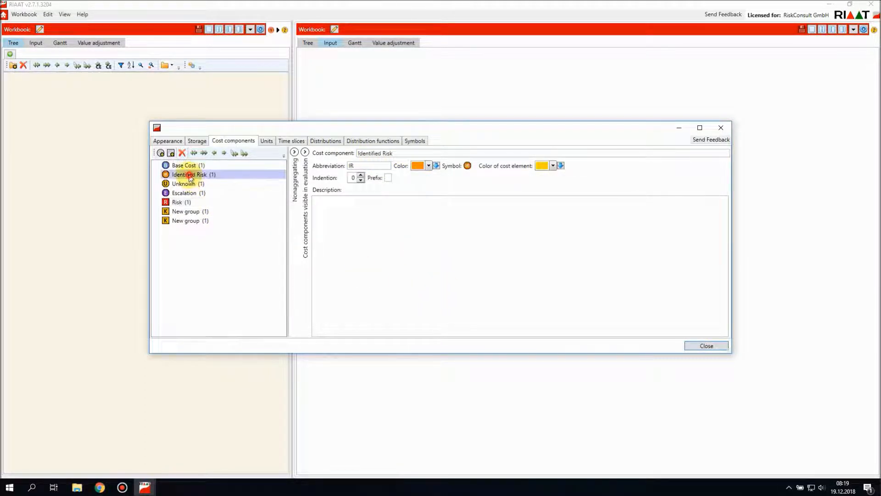
left_click_drag(192, 177, 186, 205)
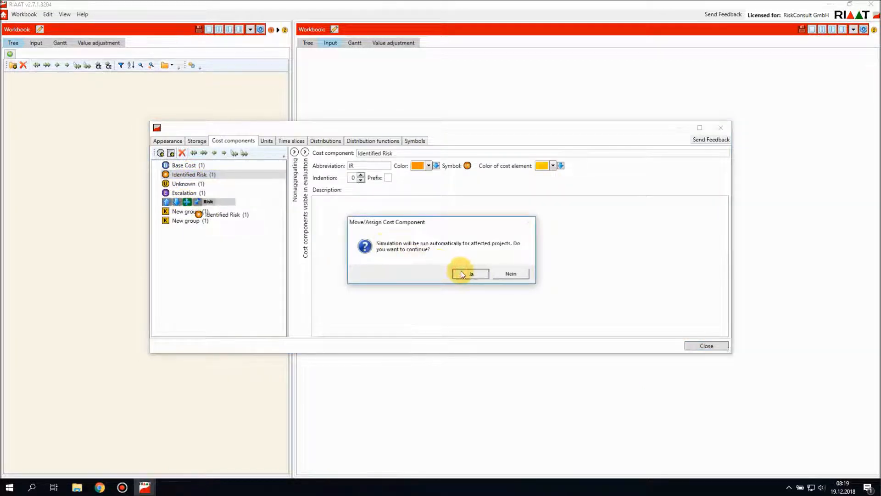
left_click(461, 273)
left_click(197, 175)
left_click_drag(198, 175, 185, 193)
left_click(470, 279)
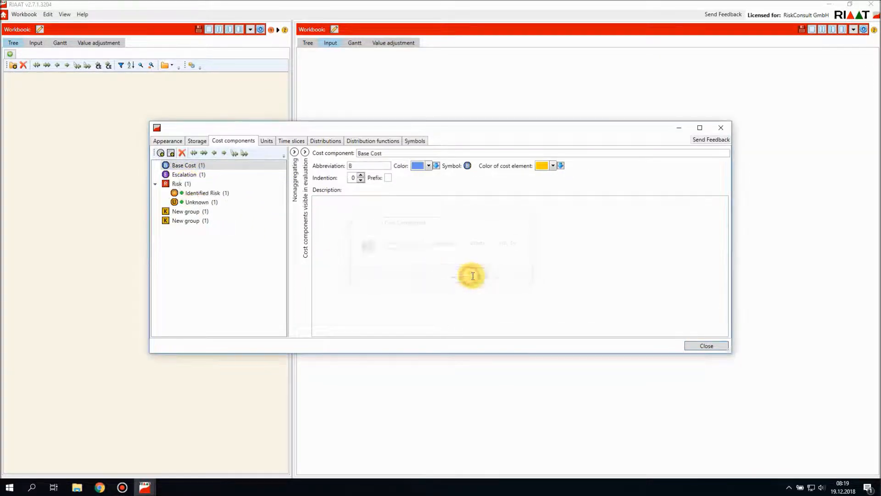
left_click(194, 193)
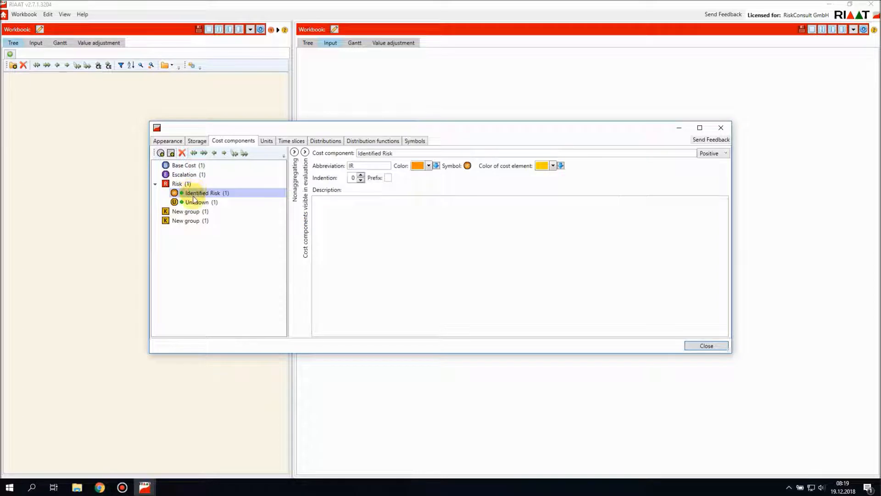
left_click(193, 202)
left_click(174, 184)
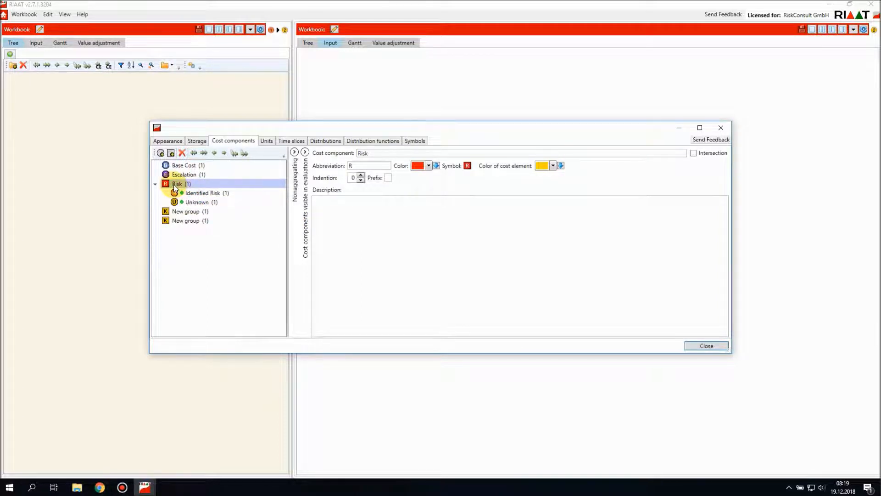
Rename the next new group as Base Cost + Risk, with abbreviation BR and a dark red color.
left_click(178, 213)
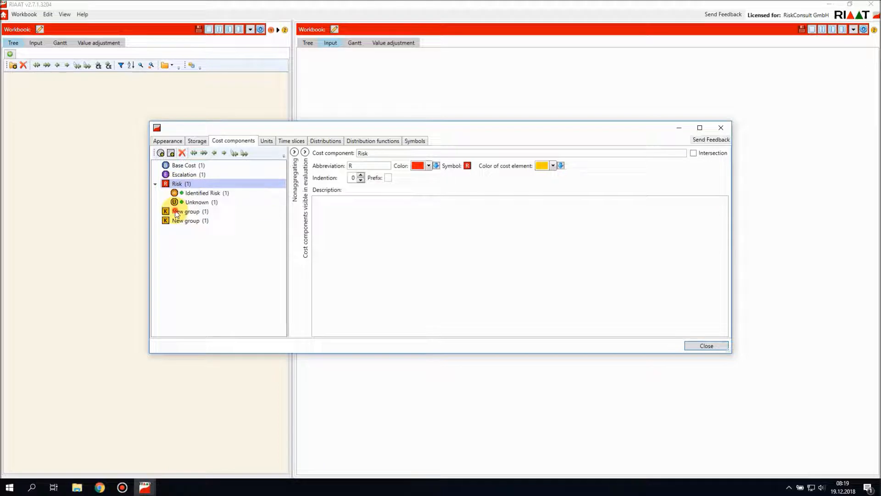
left_click(395, 157)
type("Base Cost + Risk")
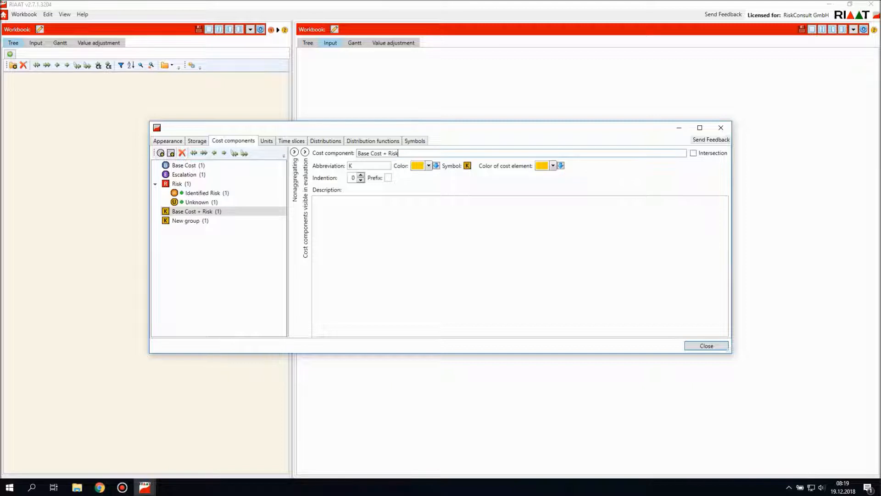
key("Tab")
type("BR")
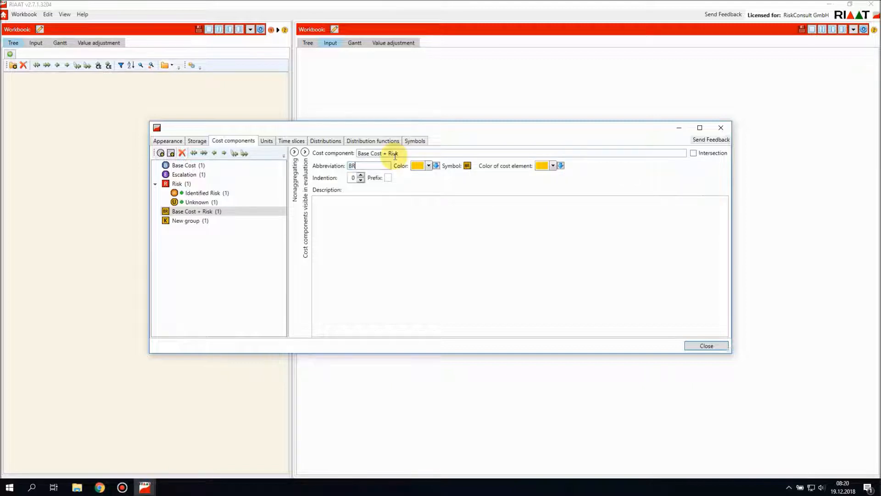
left_click(418, 169)
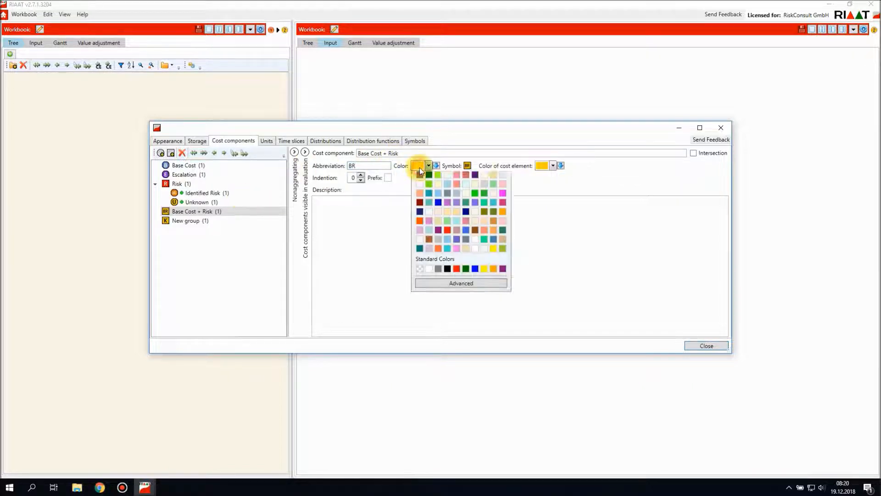
left_click(418, 261)
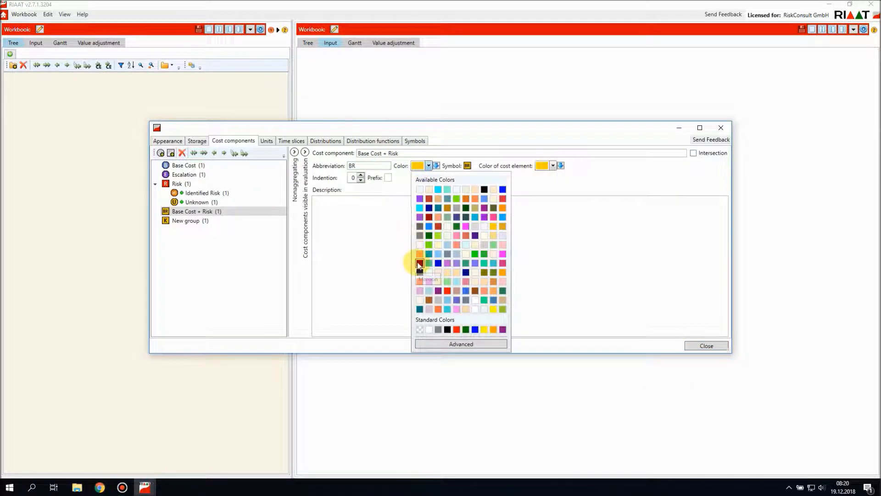
Assign the Risk group and the Base Cost component to the Base Cost + Risk group, accepting the automatic simulation run each time.
left_click(179, 183)
left_click_drag(177, 184, 192, 214)
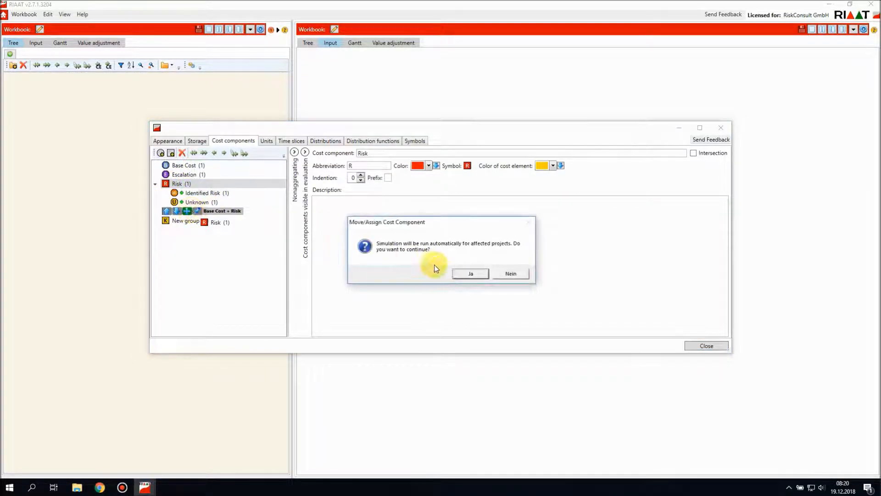
left_click(462, 273)
left_click(184, 165)
left_click_drag(205, 167, 191, 182)
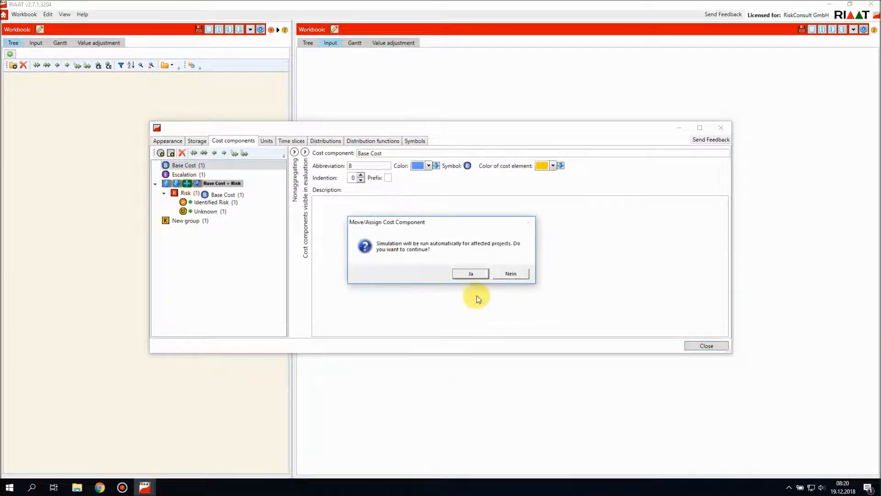
left_click(476, 273)
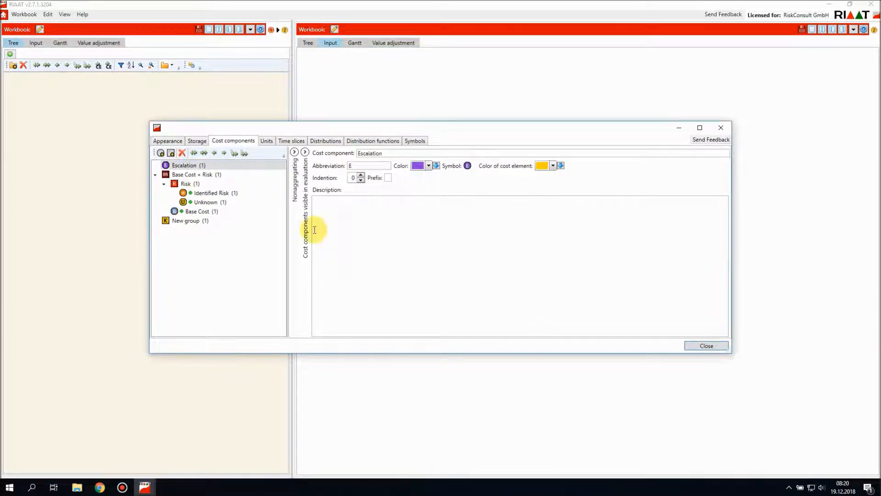
Rename the remaining new group as Total Project Cost, with abbreviation BRE.
left_click(195, 211)
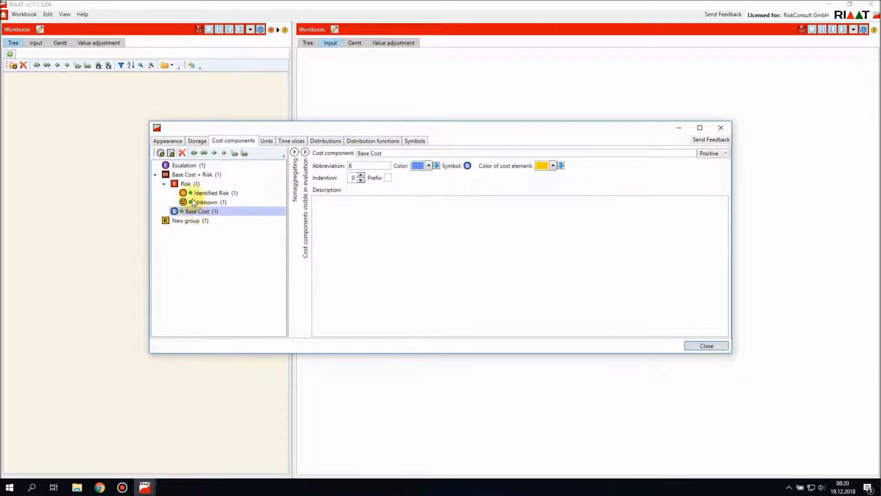
left_click(186, 184)
left_click(183, 176)
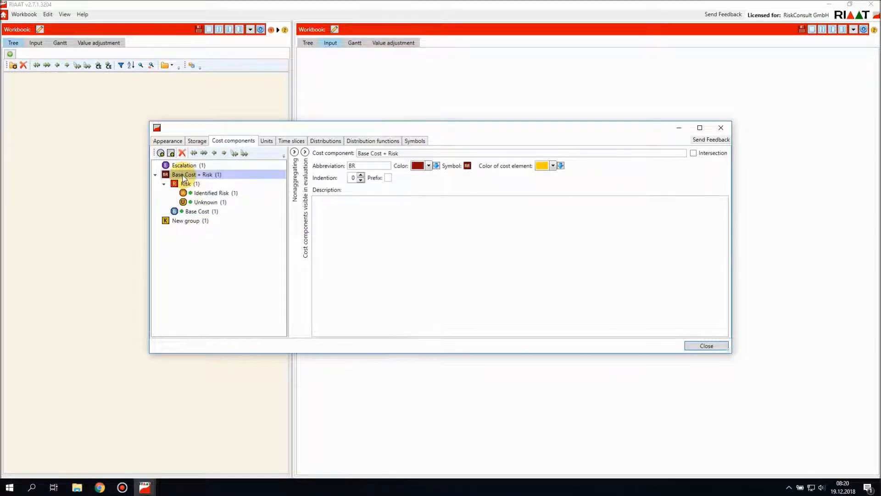
left_click(185, 221)
left_click(395, 154)
type("Total Pro")
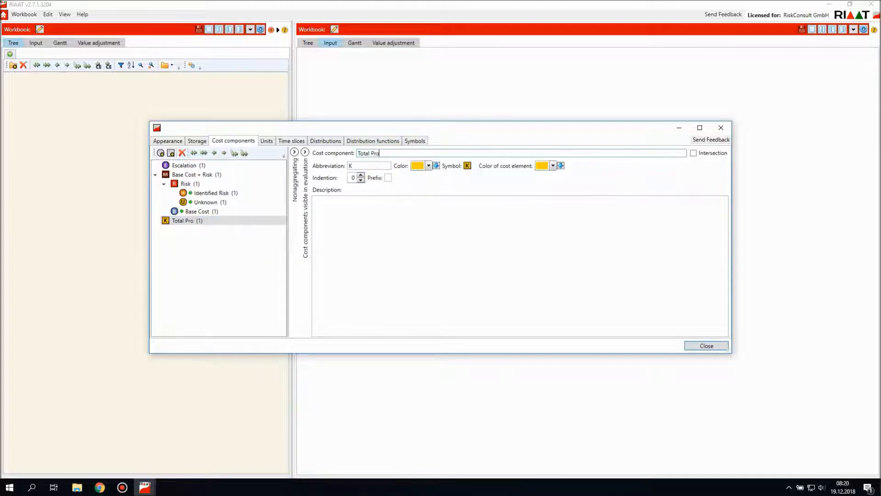
type("ject Cost")
key("Tab")
type("B")
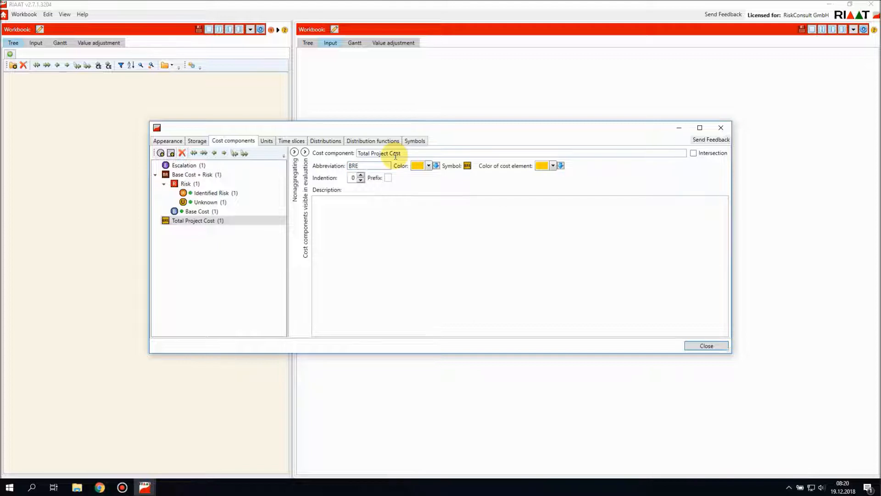
Assign the Escalation component and the Base Cost + Risk group to the Total Project Cost group, accepting the automatic simulation run each time.
left_click_drag(185, 165, 174, 220)
left_click(458, 274)
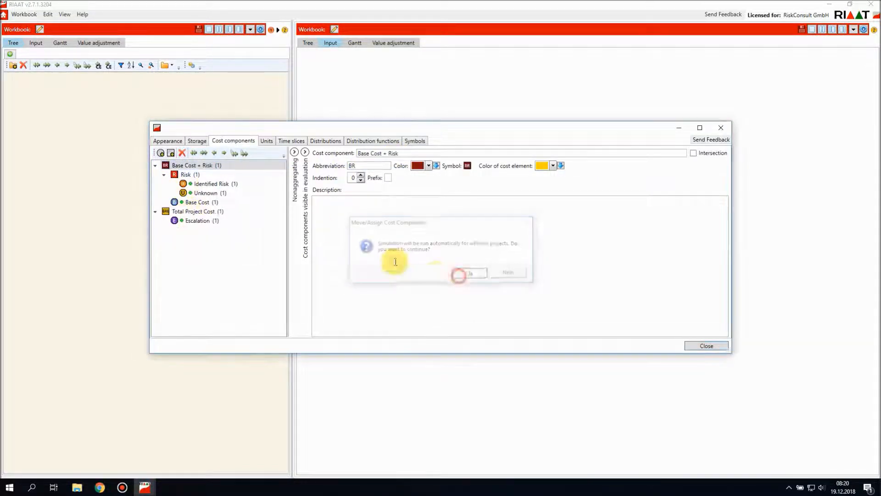
left_click_drag(188, 165, 193, 219)
left_click(471, 274)
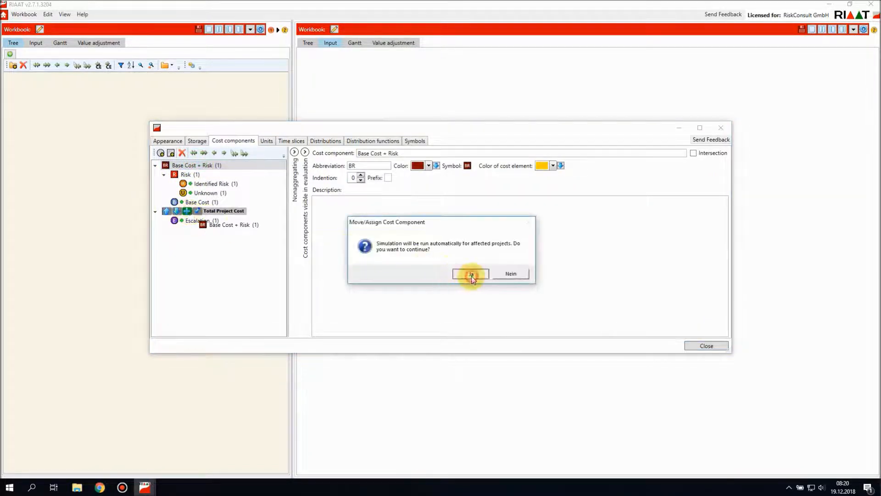
Set the Total Project Cost group's color to dark green, check the component hierarchy and close the settings.
left_click(189, 165)
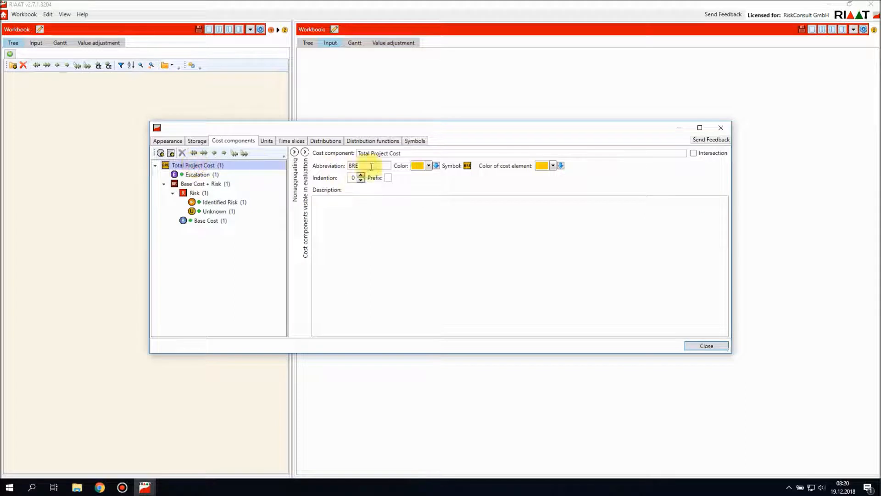
left_click(428, 166)
left_click(429, 235)
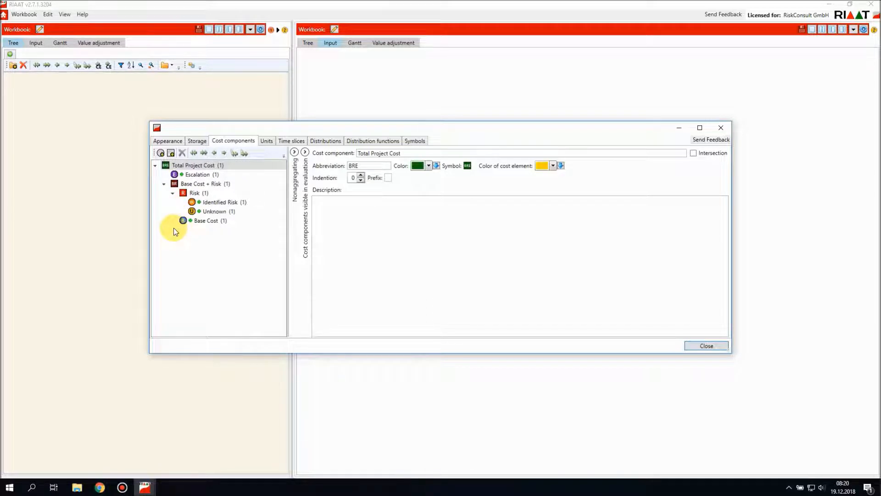
left_click(184, 221)
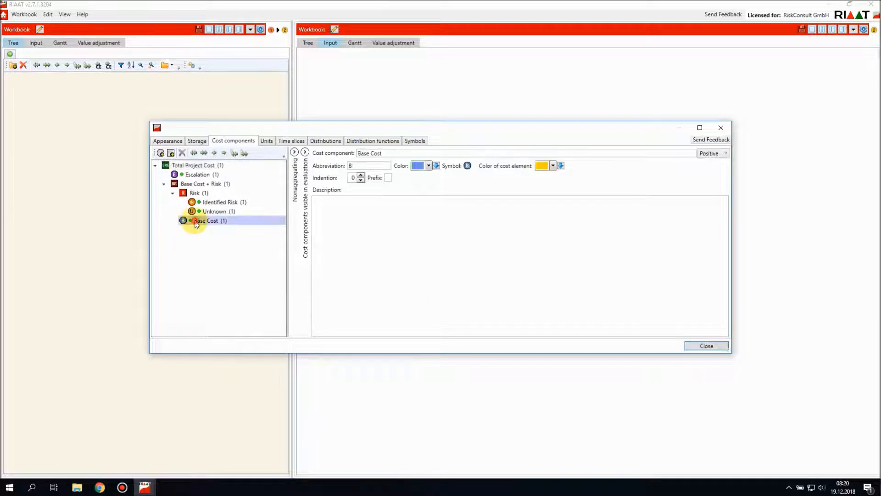
left_click(196, 193)
left_click(191, 185)
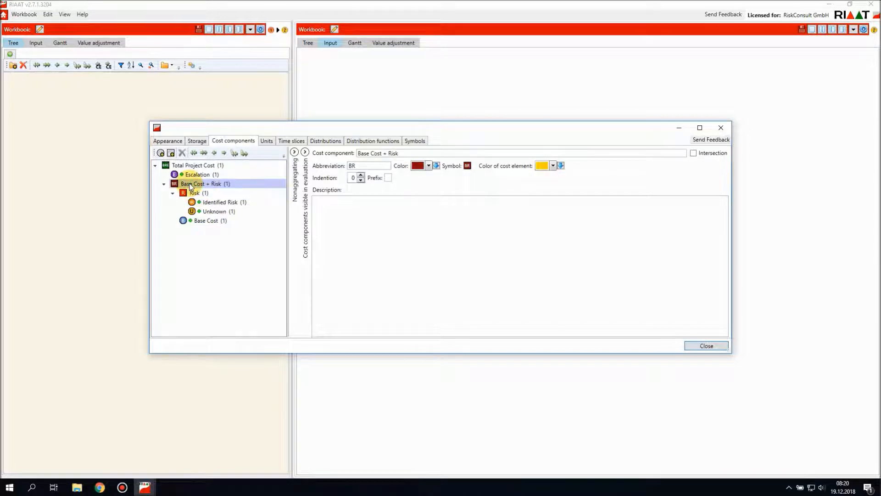
left_click(189, 175)
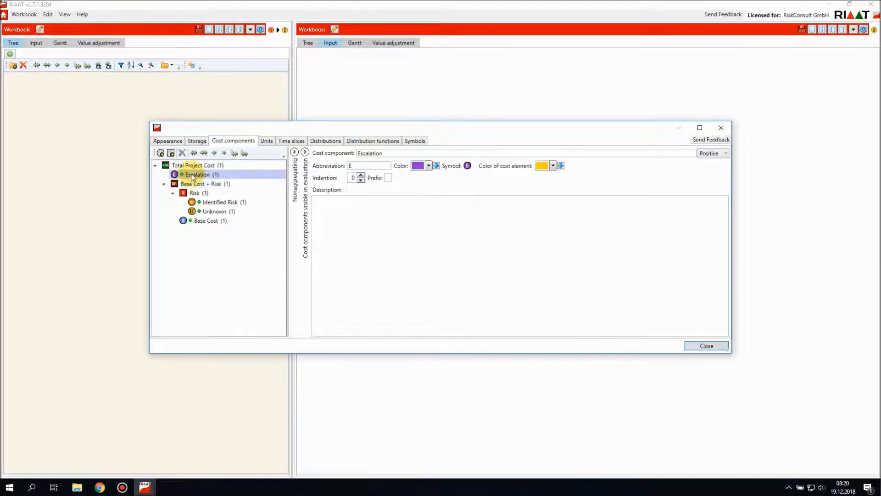
left_click(180, 167)
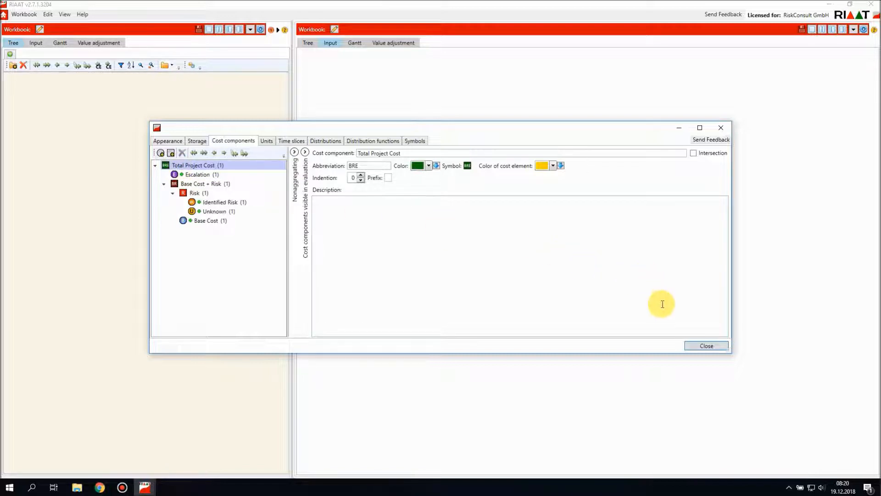
left_click(698, 345)
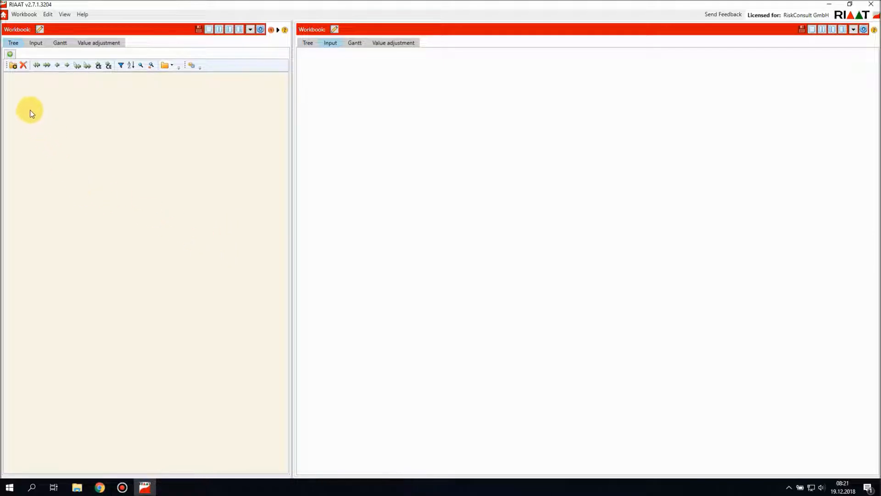
Add a new folder to the workbook tree and name it Sample Project.
left_click(10, 55)
double_click(16, 55)
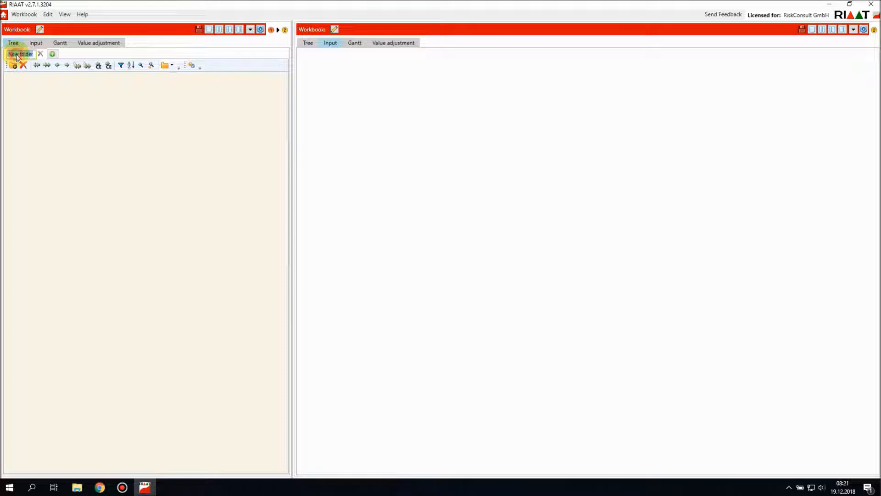
type("Tu")
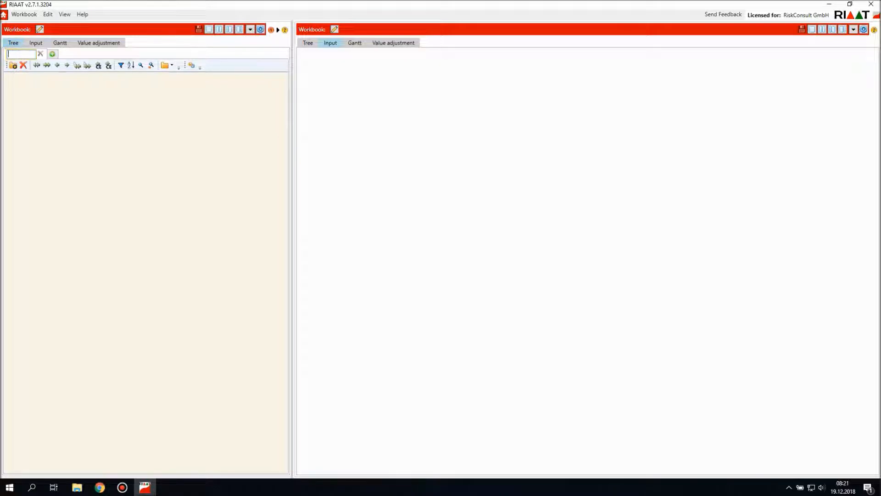
type("mple Project")
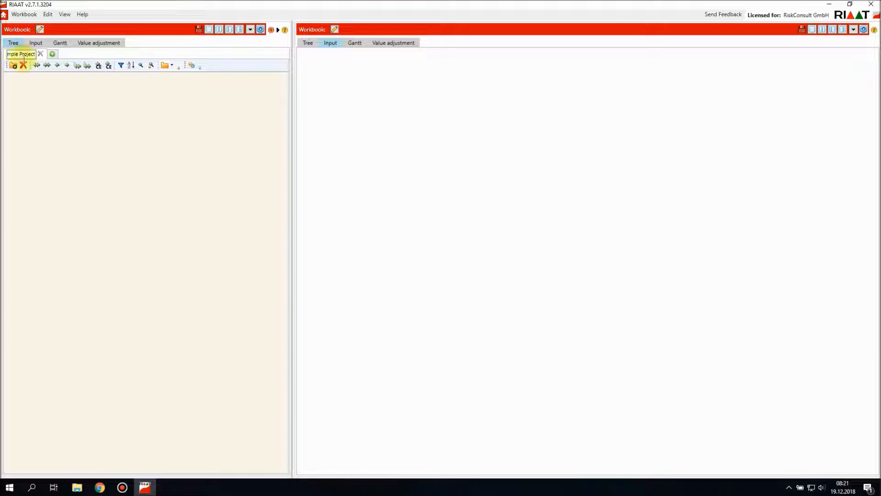
left_click(52, 54)
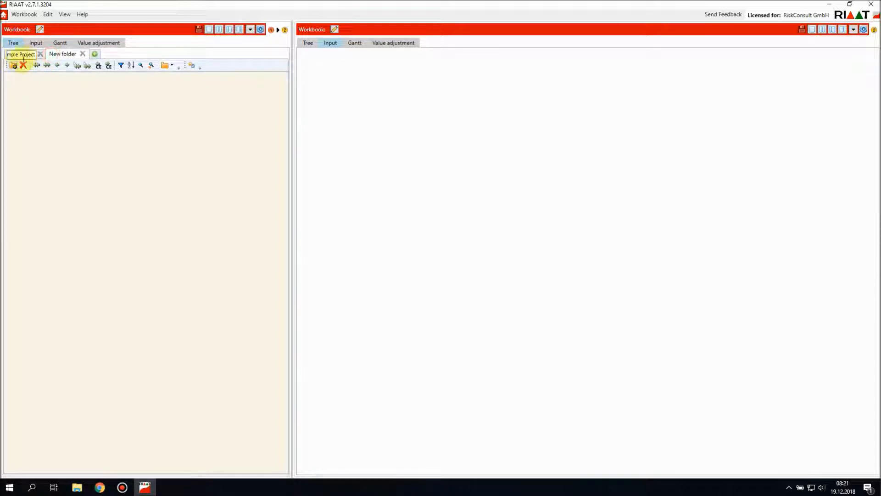
left_click(82, 54)
left_click(466, 274)
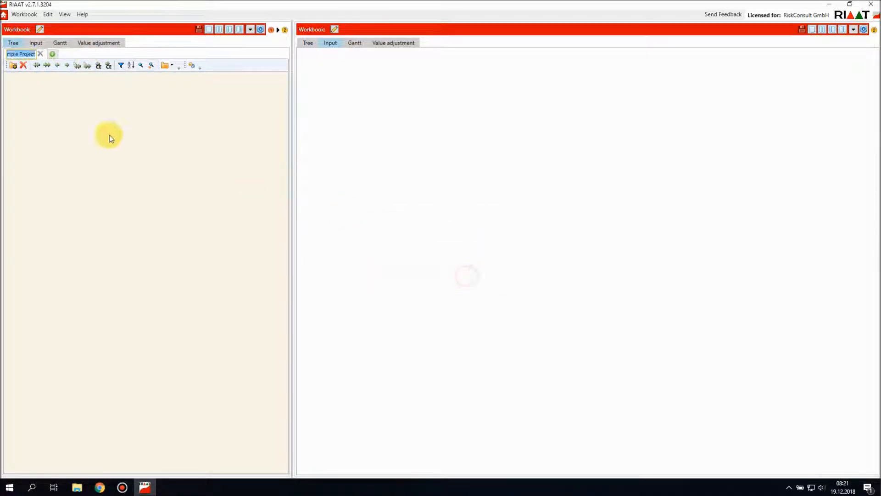
Create a new project named Tunnel Project in the Sample Project folder.
left_click(13, 66)
type("Tunnel Project")
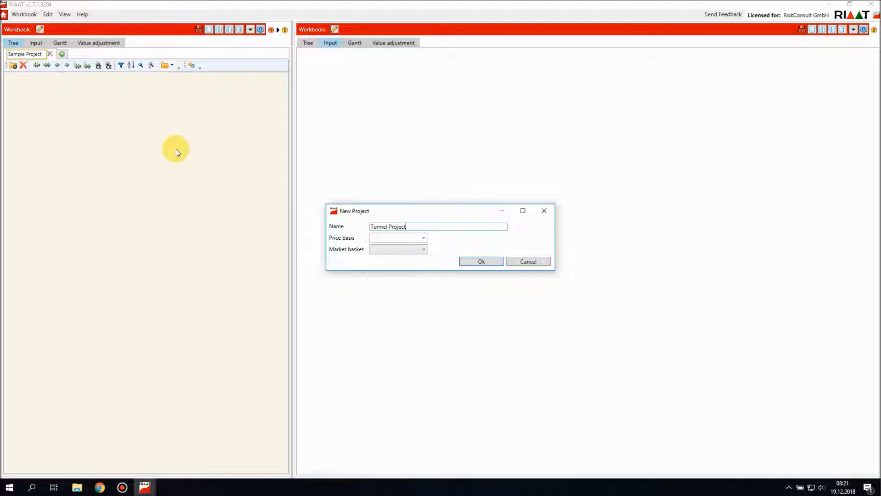
left_click(489, 261)
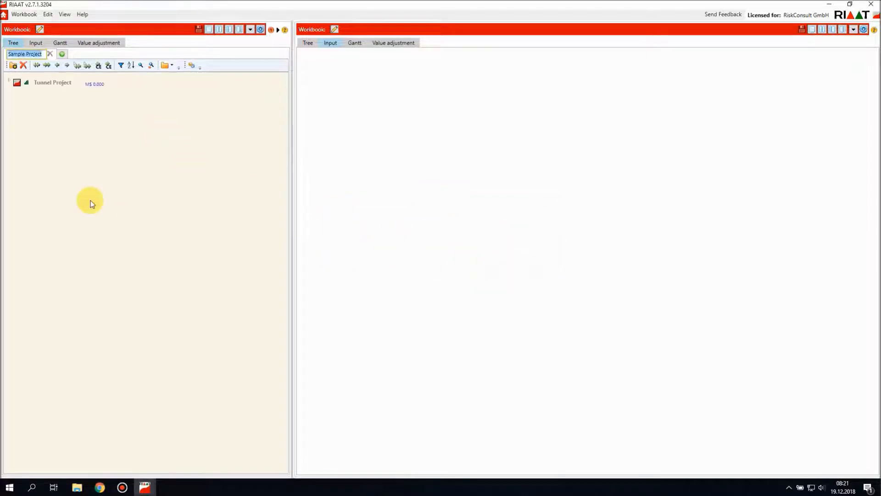
Add a group named Construction Contract under Tunnel Project.
left_click(54, 82)
right_click(55, 82)
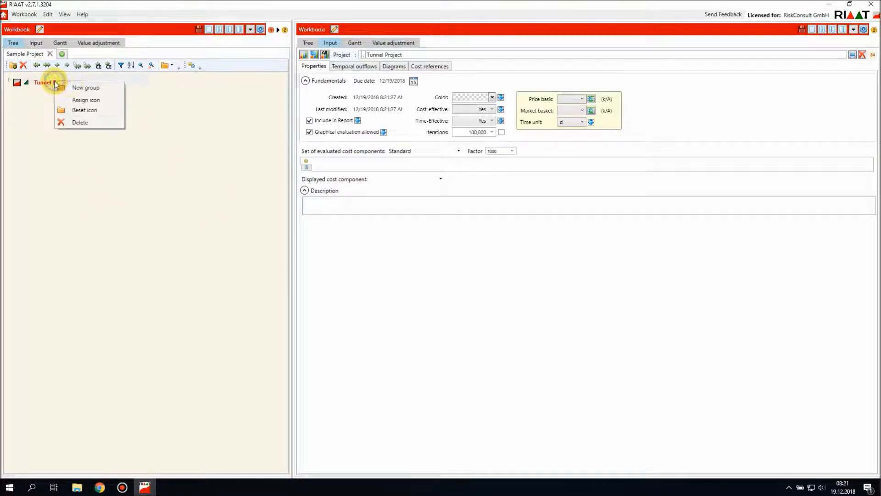
left_click(91, 89)
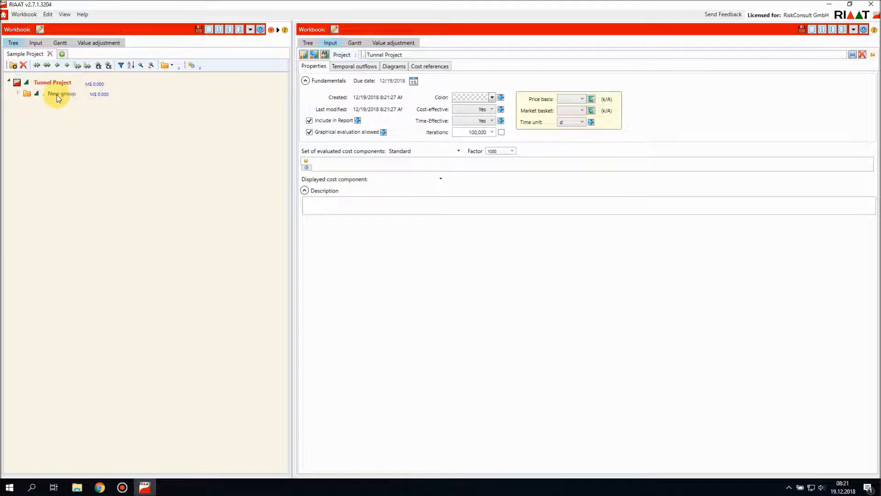
type("C")
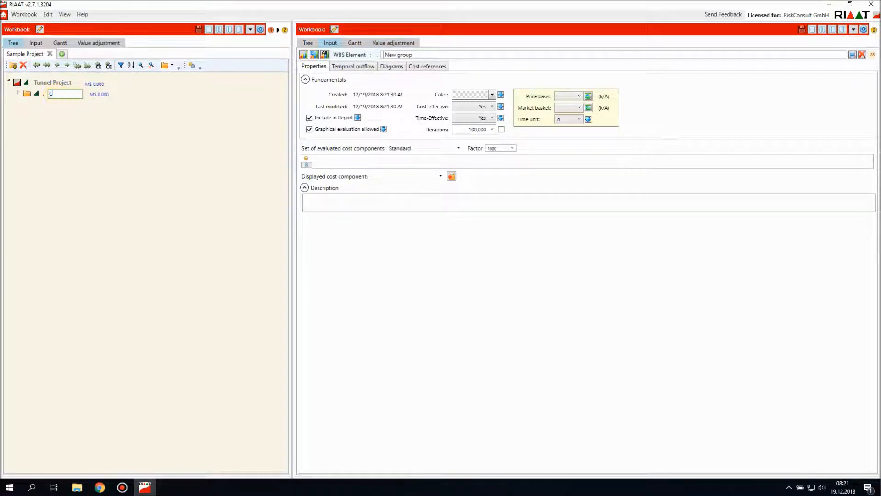
type("onstruction Contract")
left_click(41, 82)
Add a subgroup named Tunnelling Works under Construction Contract.
left_click(65, 95)
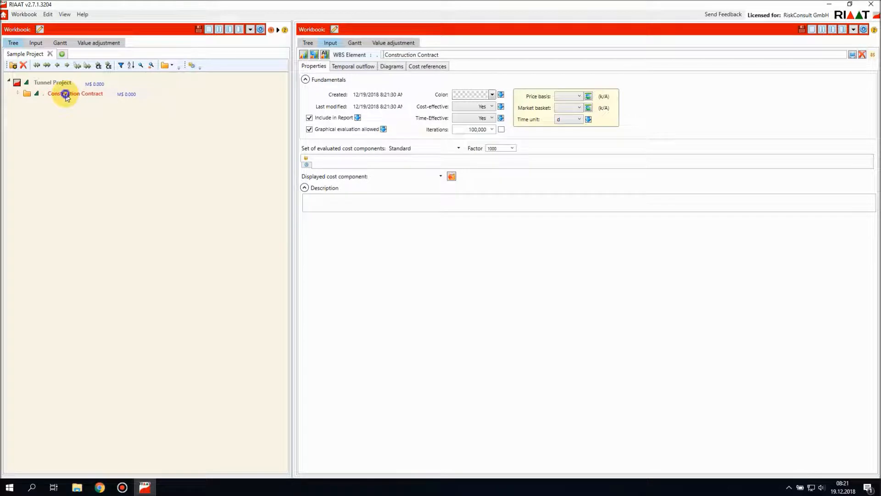
right_click(65, 95)
left_click(78, 99)
double_click(73, 108)
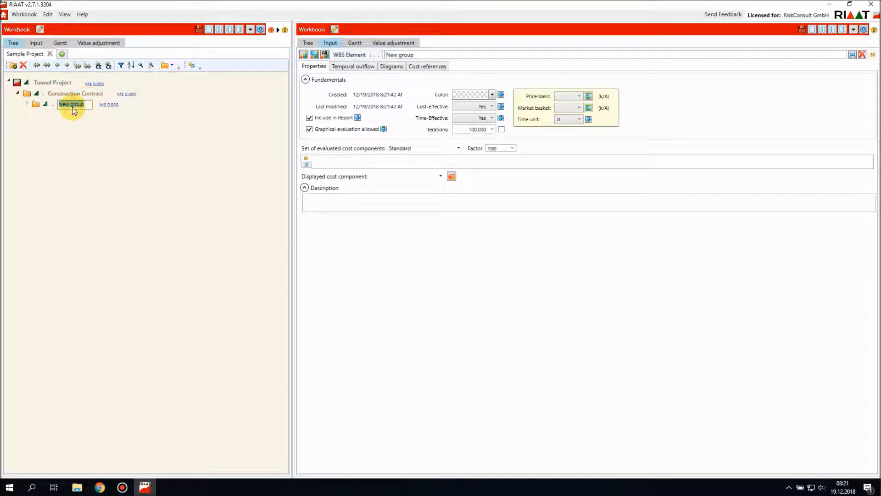
type("T")
Add a second subgroup named Systems under Construction Contract.
right_click(66, 95)
left_click(86, 101)
double_click(69, 115)
type("Systems")
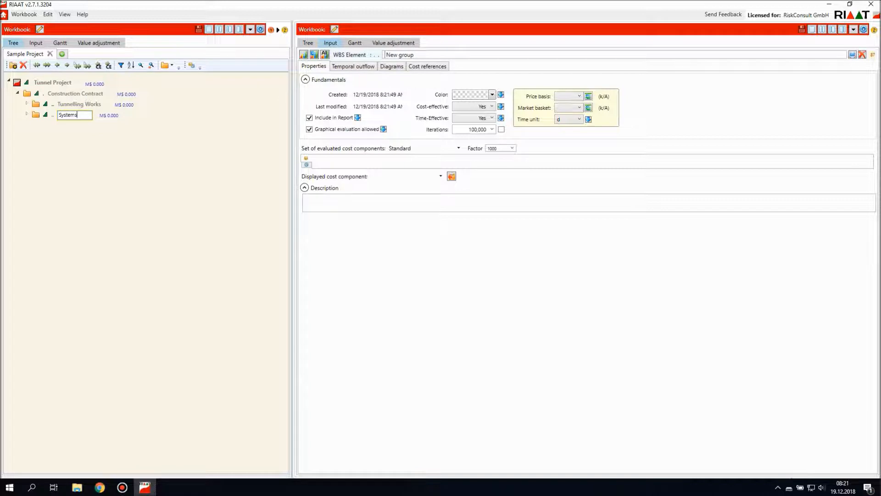
Add a third subgroup named Civil Works, Portal Structures under Construction Contract.
right_click(73, 94)
left_click(93, 98)
double_click(70, 125)
type("C")
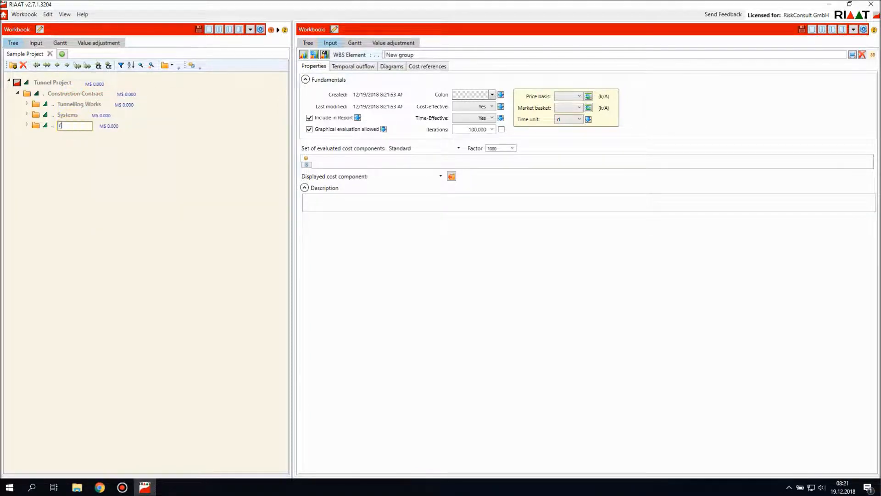
type("ivil Works, Portal")
type(" Structures")
Add a subgroup named NATM Tunnel under Tunnelling Works.
left_click(74, 104)
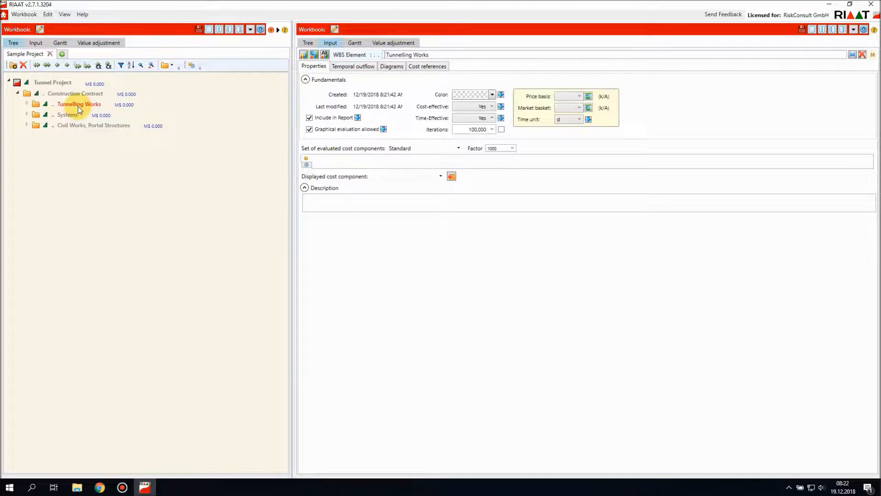
right_click(79, 109)
left_click(87, 112)
type("NATM Tun")
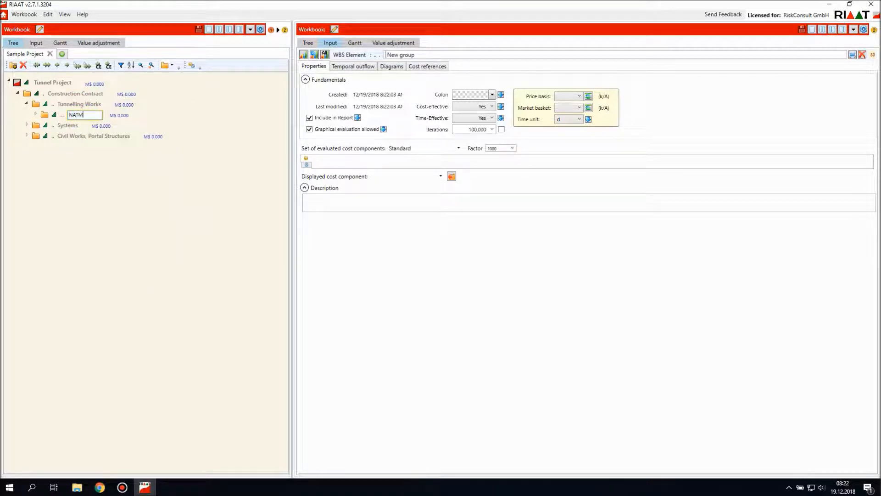
type("nel")
Add another subgroup named TBM Tunnel under Tunnelling Works.
left_click(73, 104)
right_click(82, 110)
left_click(87, 120)
type("TBM Tunnel")
left_click(74, 105)
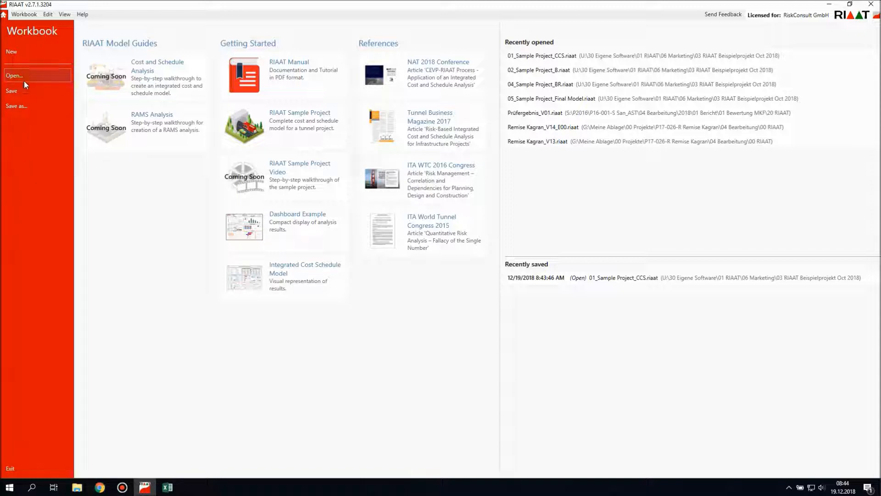
Open the existing workbook 01_Sample Project_CCS.riaat from the 03 RIAAT Beispielprojekt Oct 2018 folder.
left_click(34, 74)
left_click(148, 94)
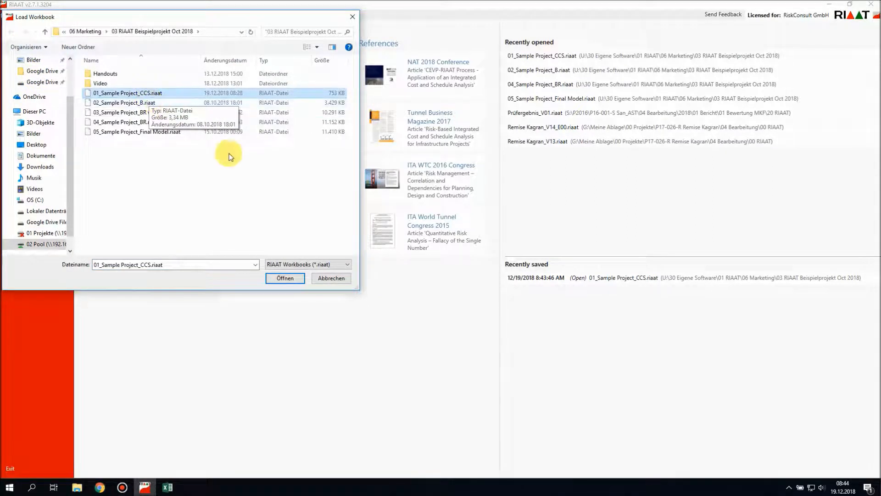
left_click(288, 278)
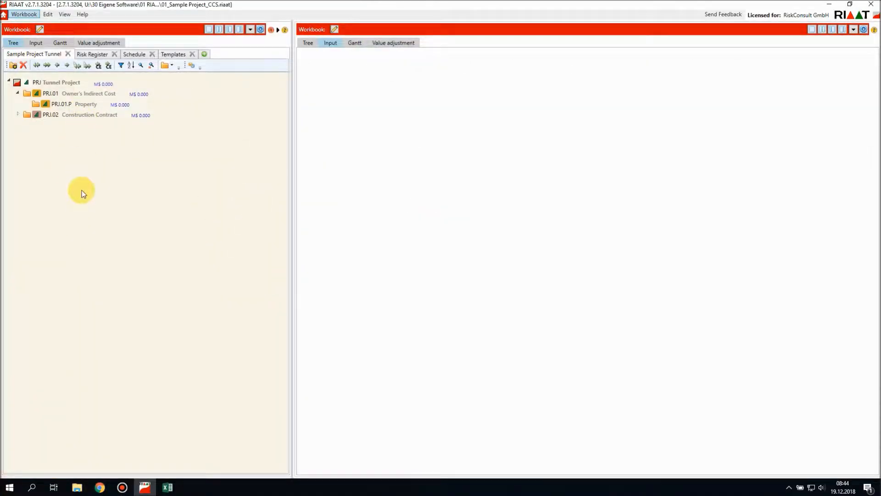
Add a cost element with the Base Cost component and one cost item under the Property group, and name it Property.
left_click(87, 104)
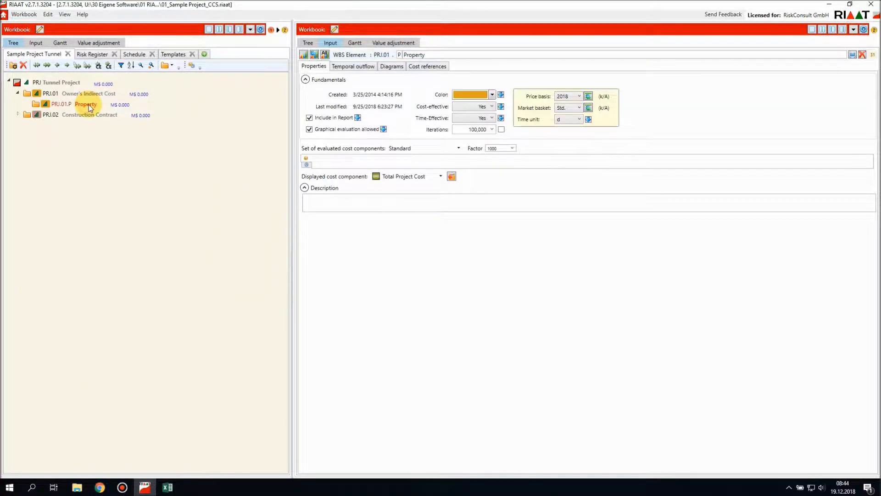
right_click(89, 105)
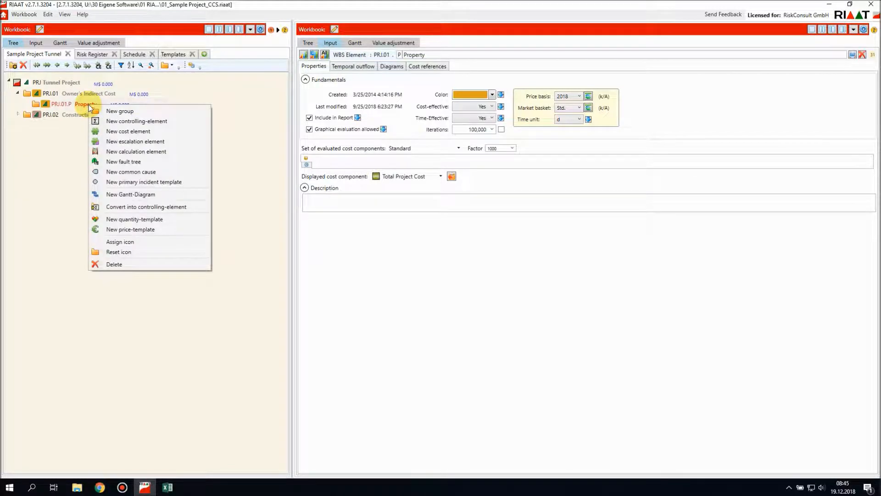
left_click(164, 130)
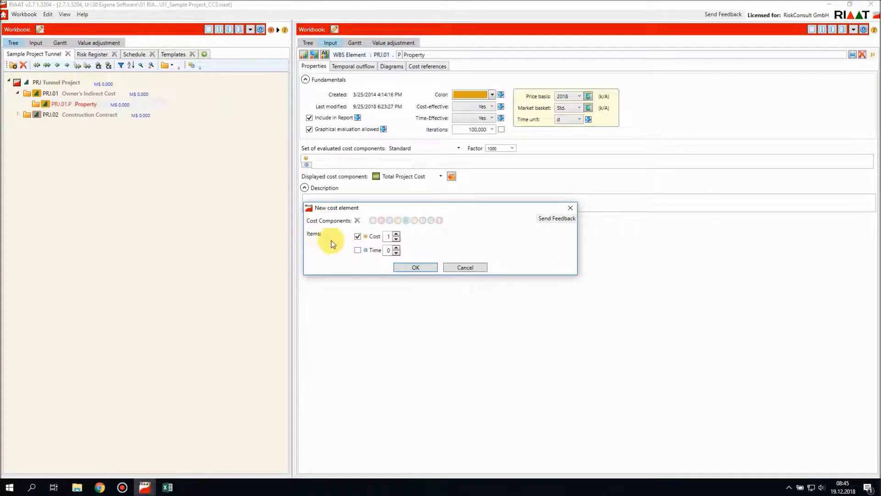
left_click(373, 221)
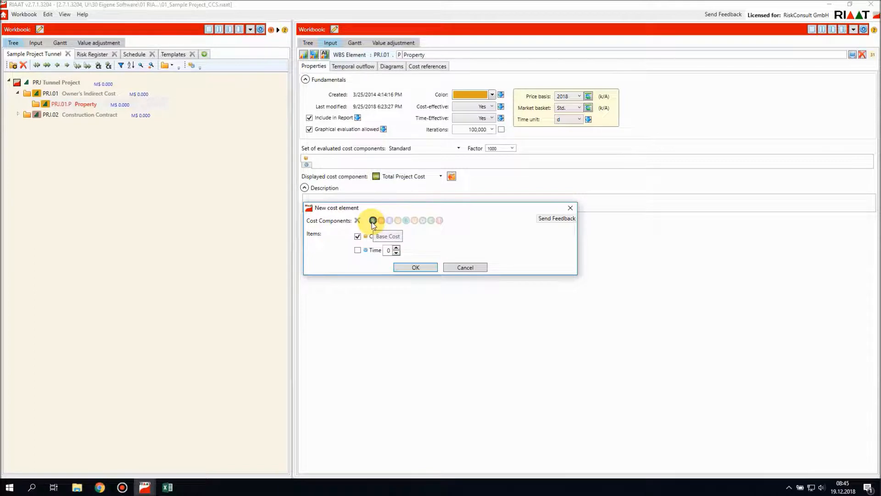
left_click(426, 266)
left_click(76, 113)
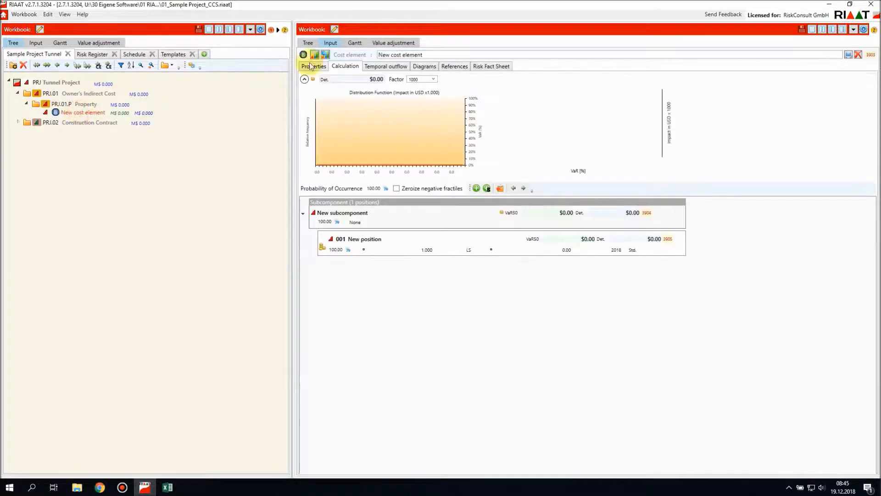
left_click(456, 54)
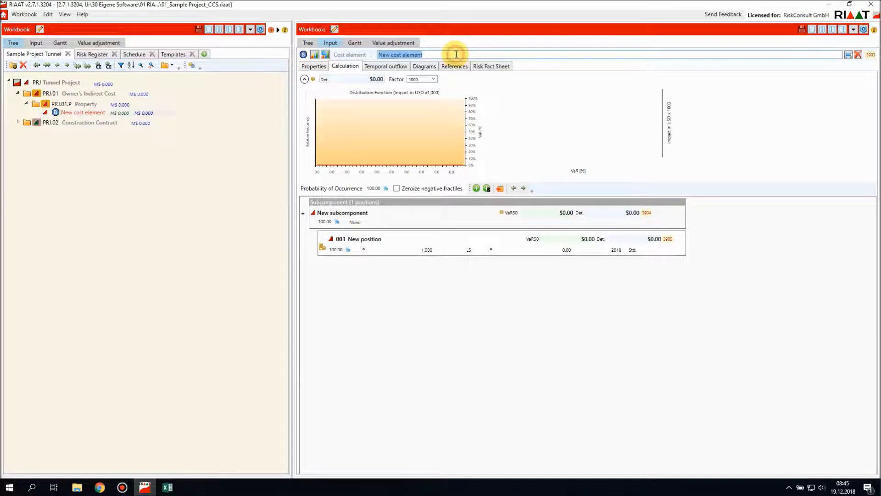
type("Property")
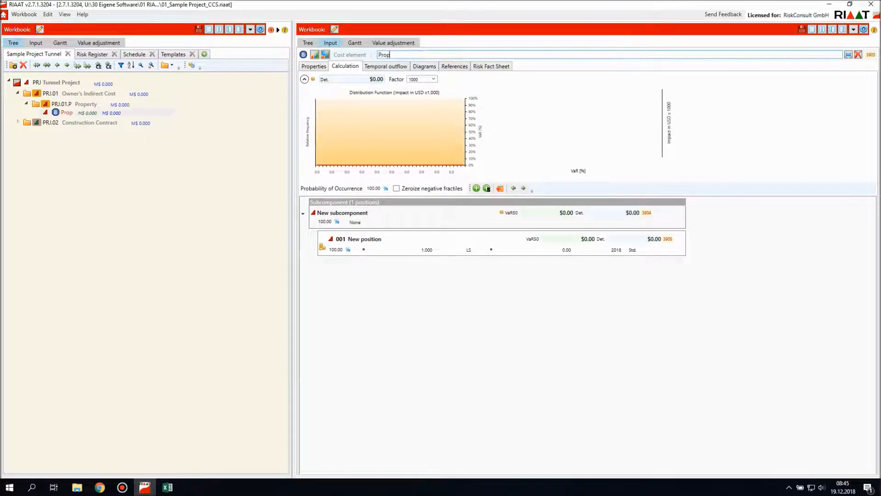
Name the cost element's subcomponent Property #1 and its position Cost.
left_click(387, 211)
left_click(304, 80)
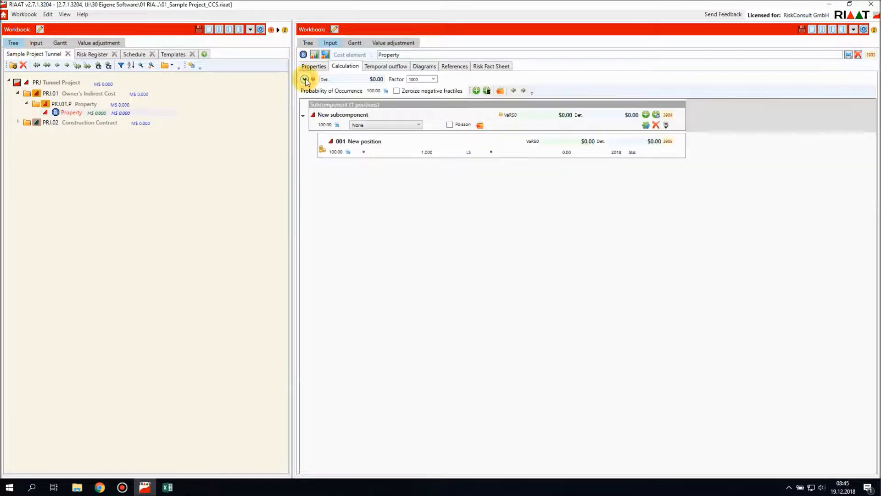
left_click(374, 113)
type("Property #1")
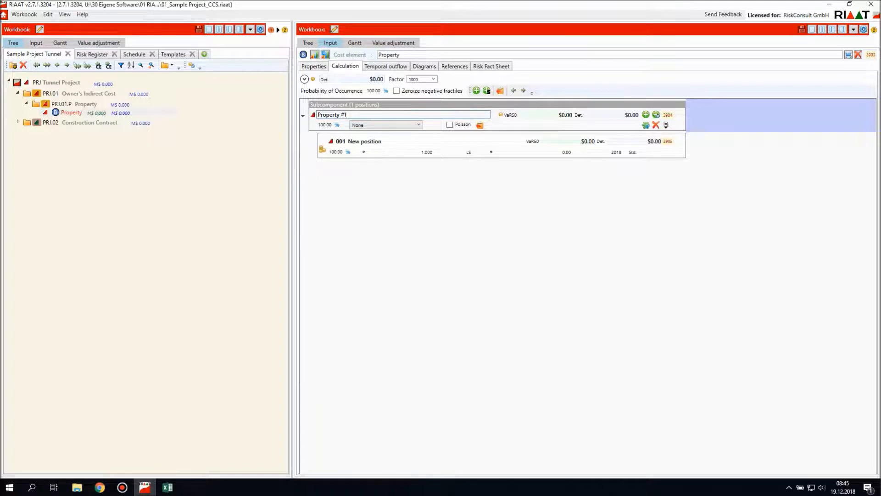
left_click(382, 141)
type("Cost")
Set the Cost position's quantity to 5,000 m² and its unit price to 1,000, and calculate the cost element.
left_click(407, 154)
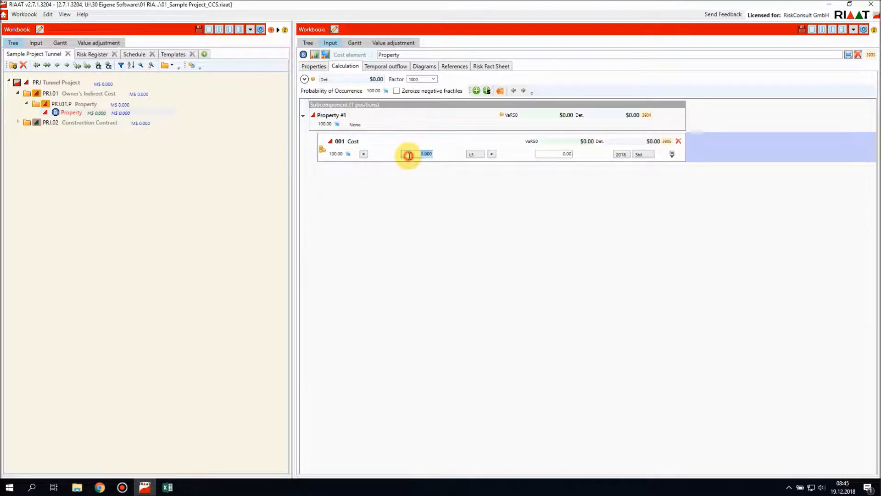
type("5000")
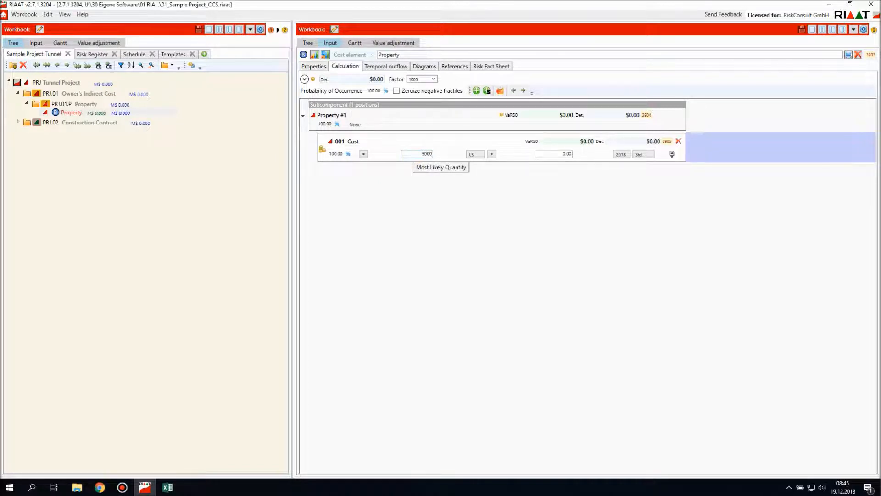
left_click(470, 154)
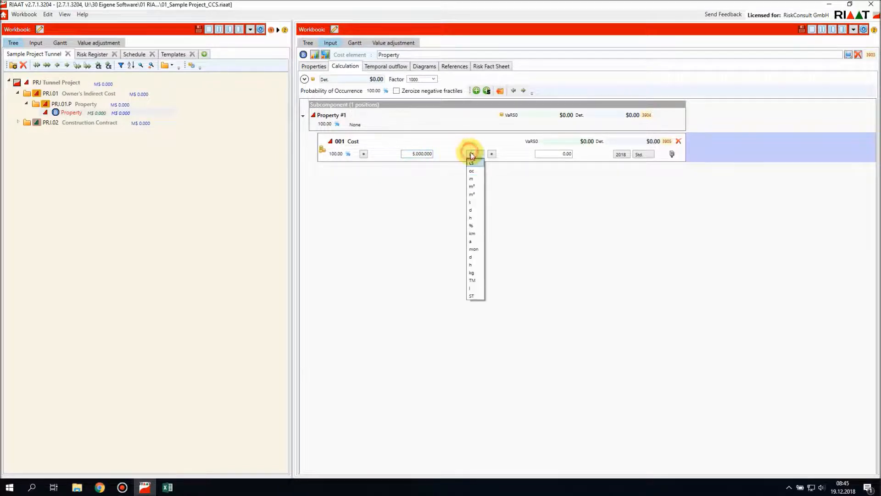
left_click(475, 188)
left_click(554, 154)
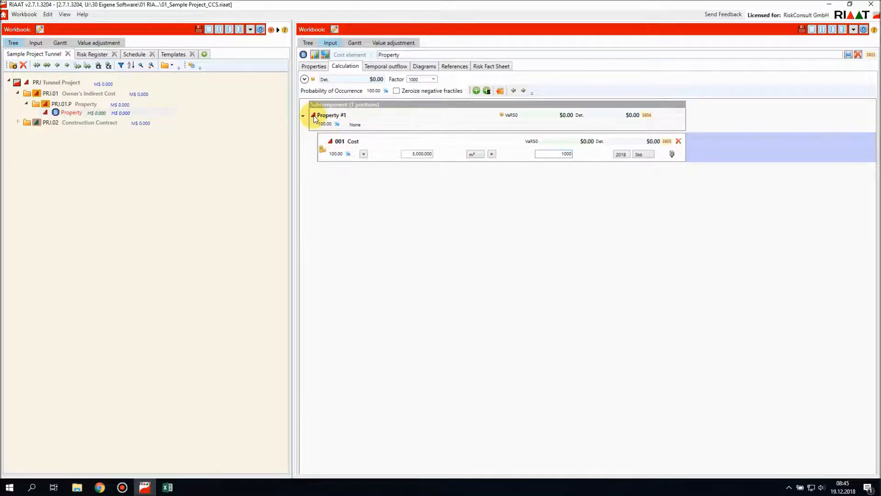
left_click(315, 55)
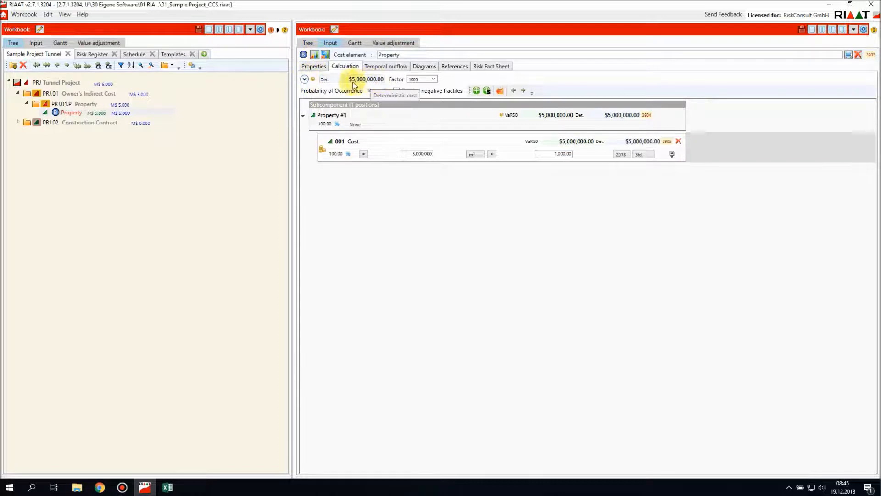
left_click(304, 80)
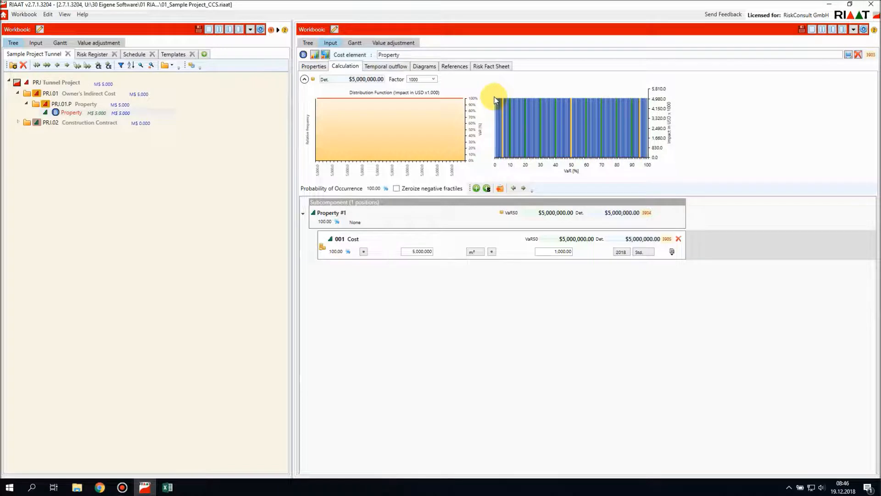
Give the Cost position's unit price a triangular distribution with a minimum of 850 and a maximum of 1,200.
left_click(492, 252)
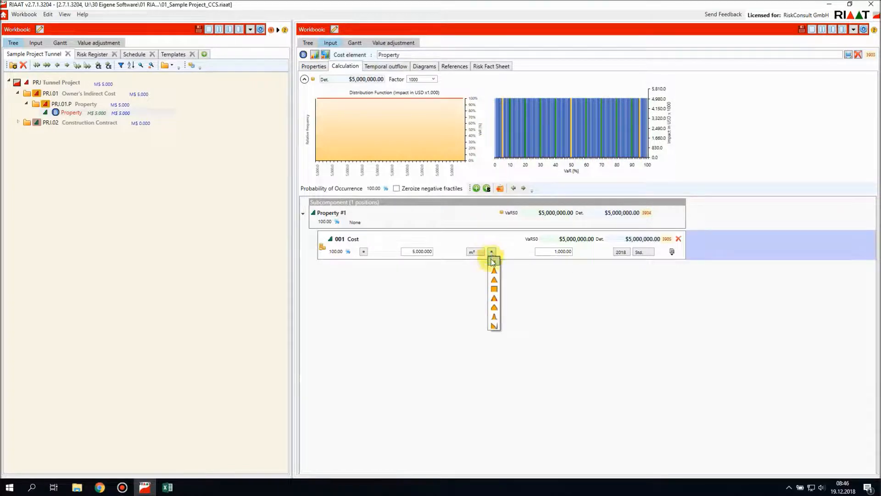
left_click(494, 280)
left_click(510, 252)
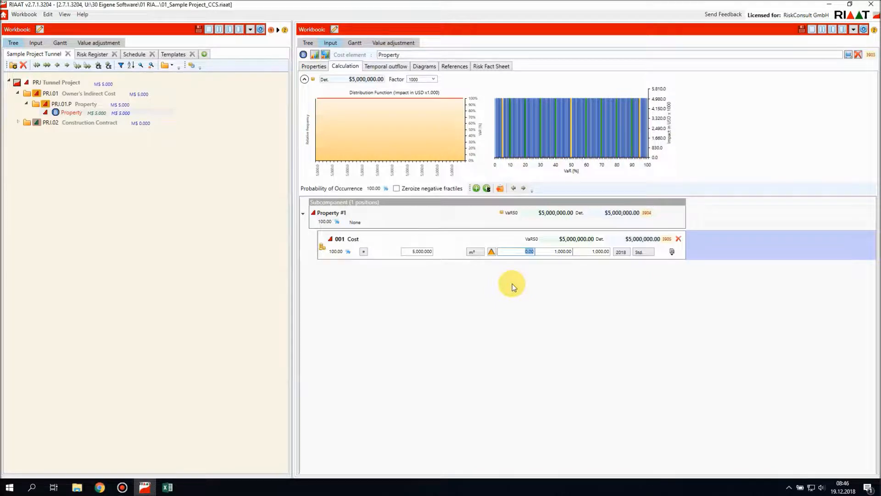
type("850")
key("Tab")
key("Tab")
type("1200")
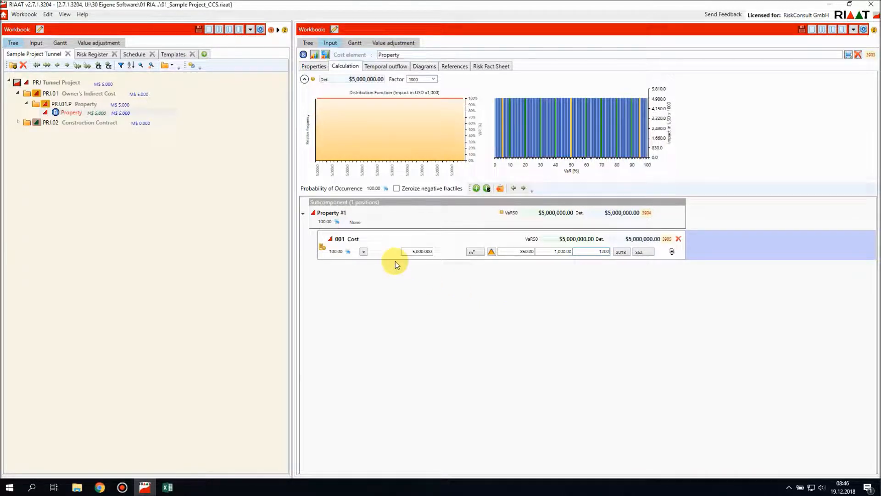
Give the Cost position's quantity a triangular distribution with a minimum of 4,700 and a maximum of 5,500, and recalculate the cost element.
left_click(364, 252)
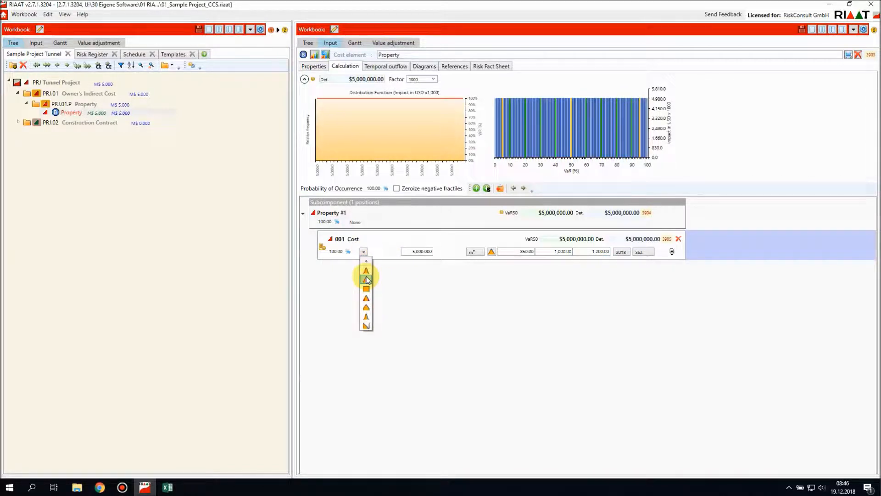
left_click(367, 279)
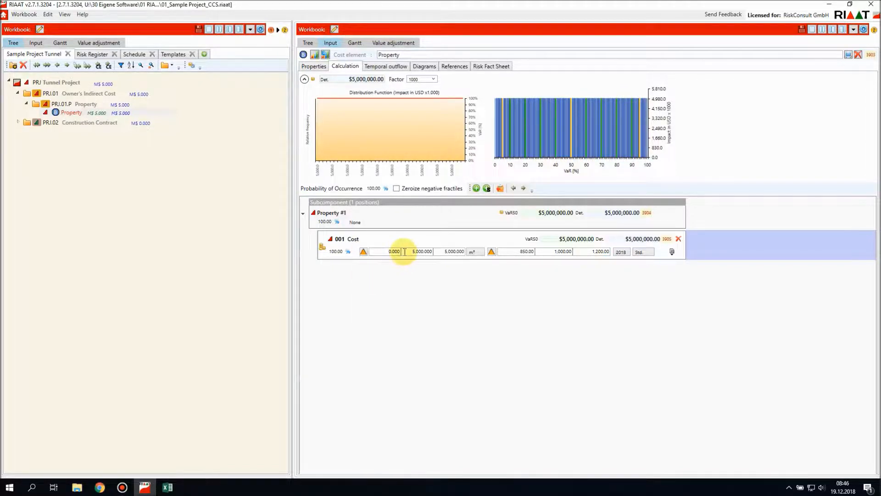
left_click(379, 252)
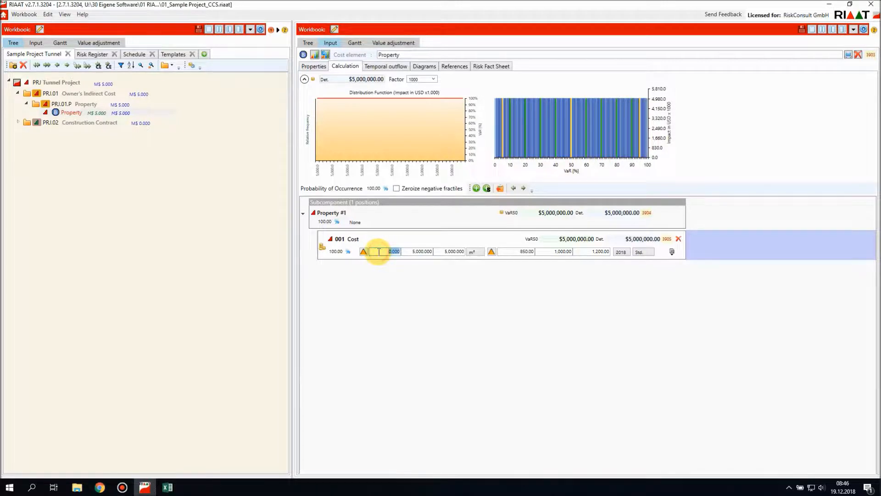
type("4,7")
type("00")
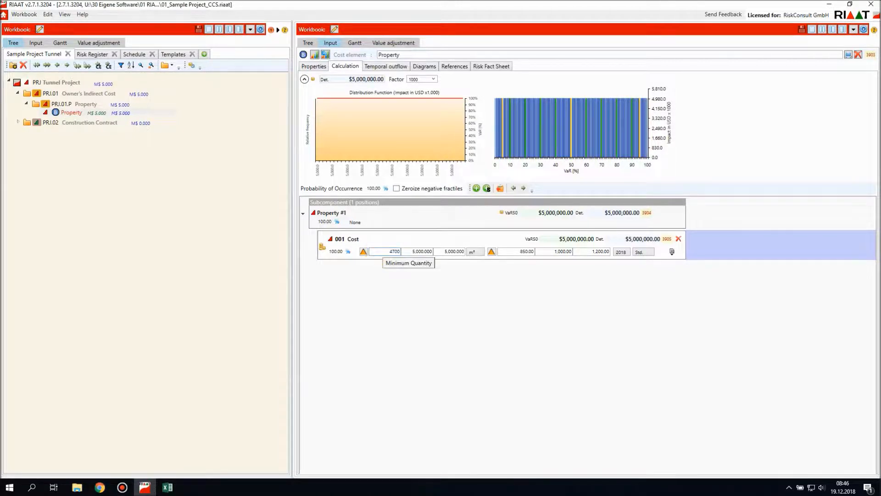
key("Tab")
key("Tab")
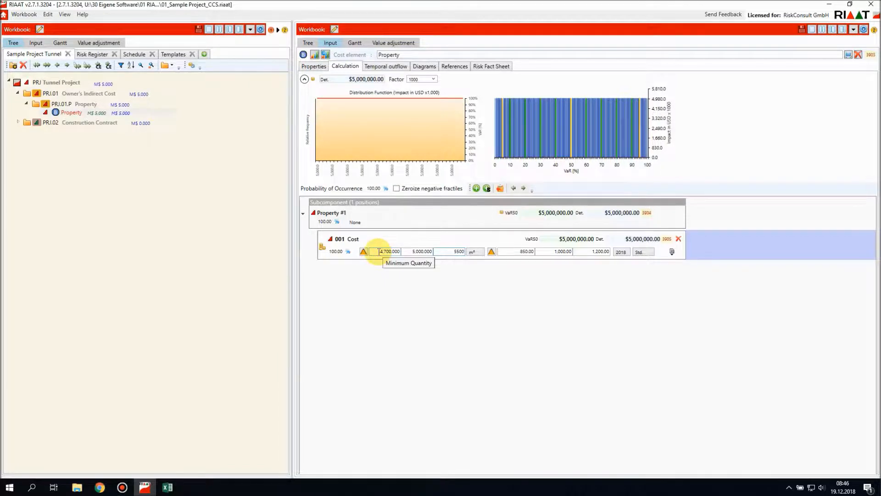
left_click(425, 206)
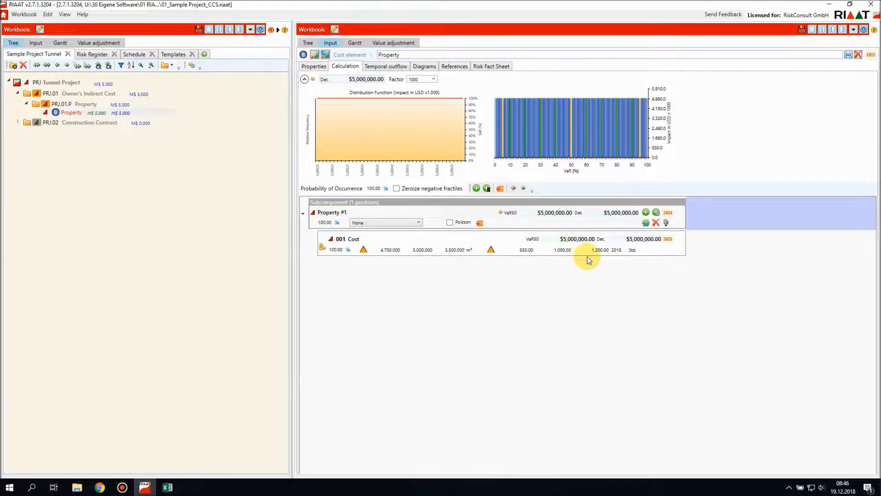
left_click(314, 56)
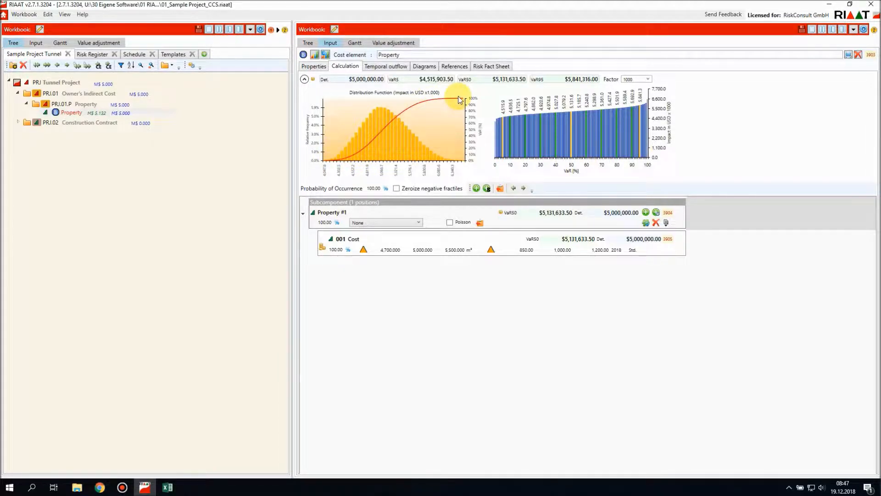
left_click(583, 132)
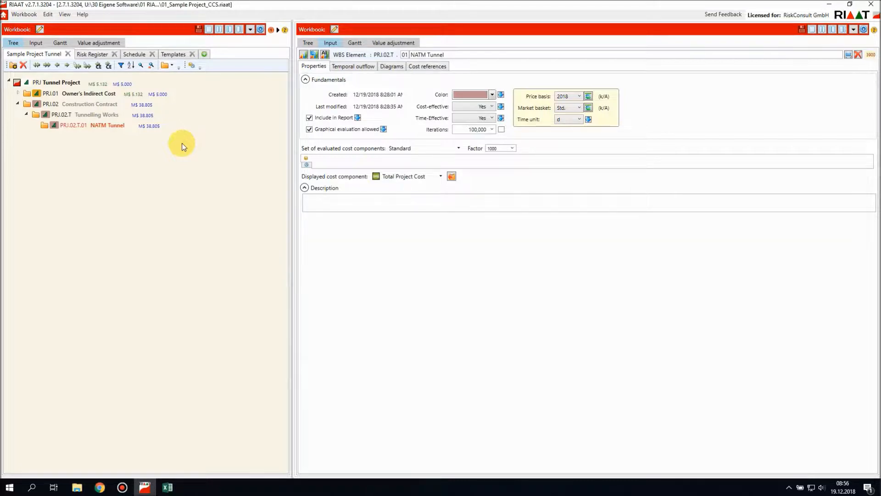
Switch to the Base Cost Import workbook in Excel and examine its cost groups and the first Excavation row's quantity, unit price and price.
left_click(167, 487)
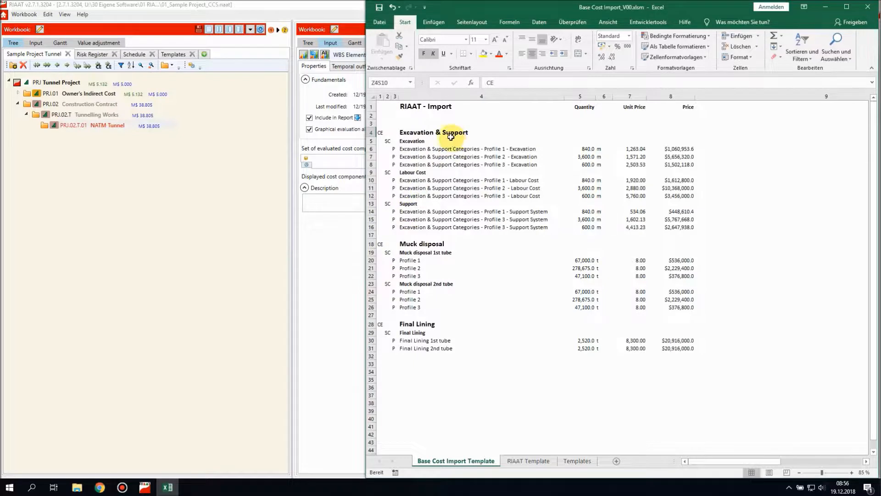
left_click(427, 133)
left_click(416, 246)
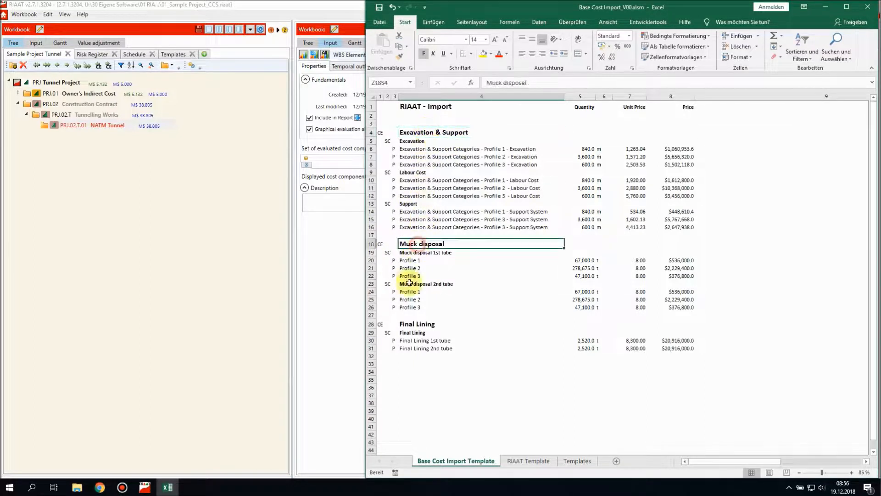
left_click(409, 324)
left_click(412, 142)
left_click_drag(427, 150, 670, 149)
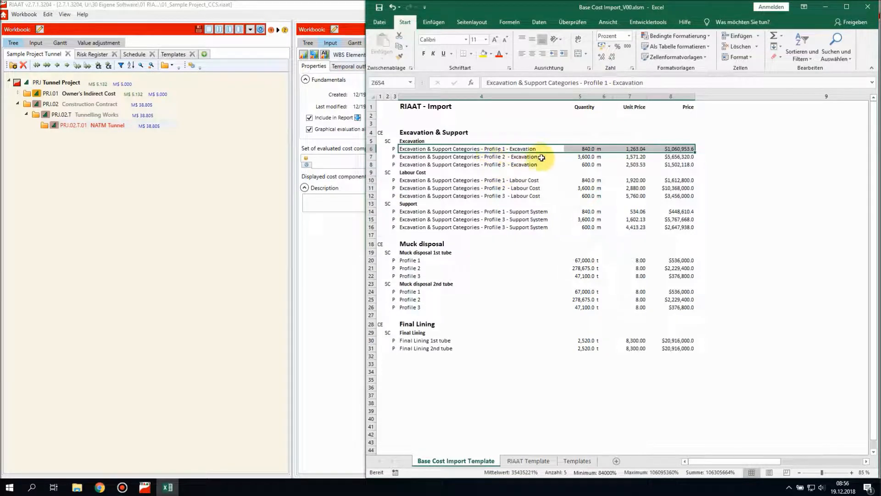
left_click(577, 148)
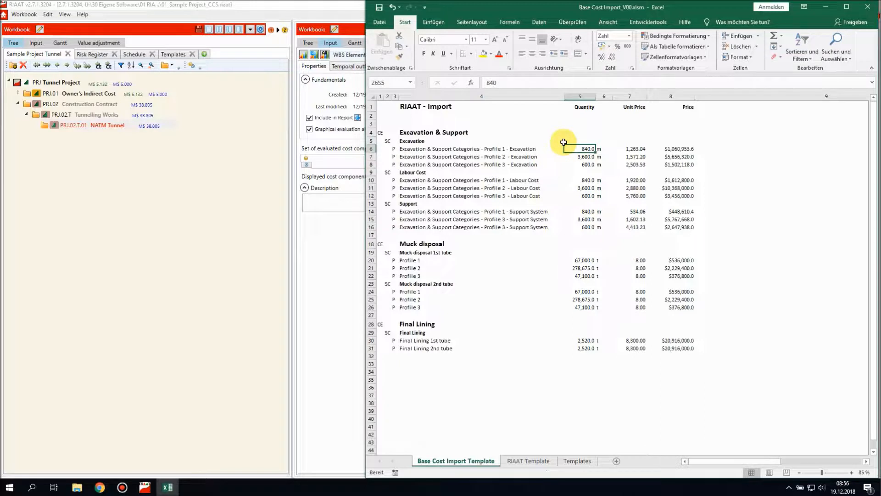
left_click(620, 150)
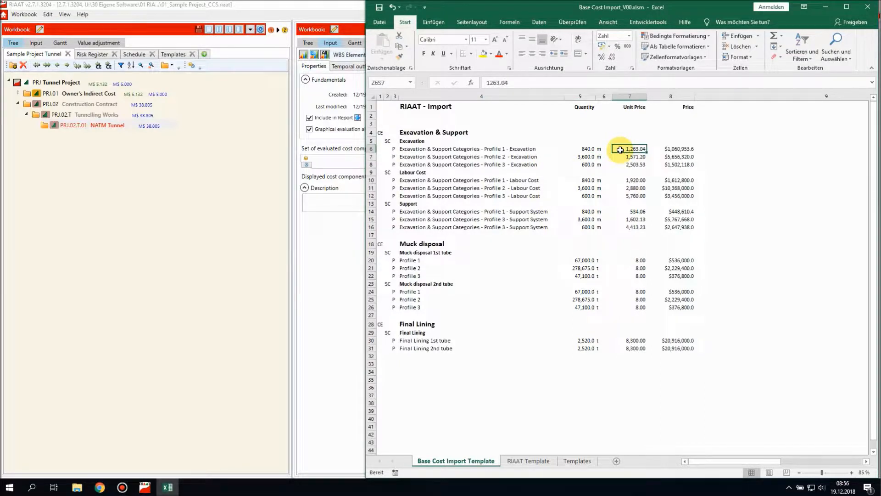
left_click(677, 149)
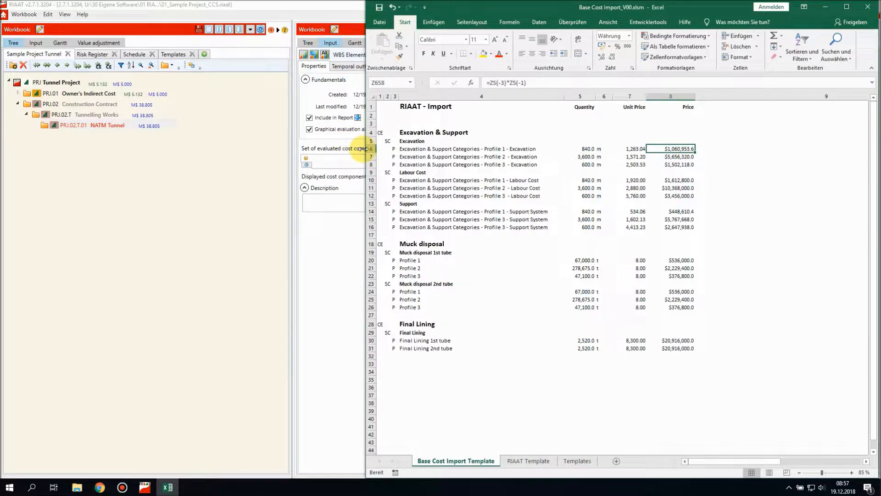
Widen the Excel window and narrow columns 9 and 4 to bring the RIAAT import block into view.
left_click_drag(366, 147, 90, 143)
left_click_drag(683, 97, 452, 98)
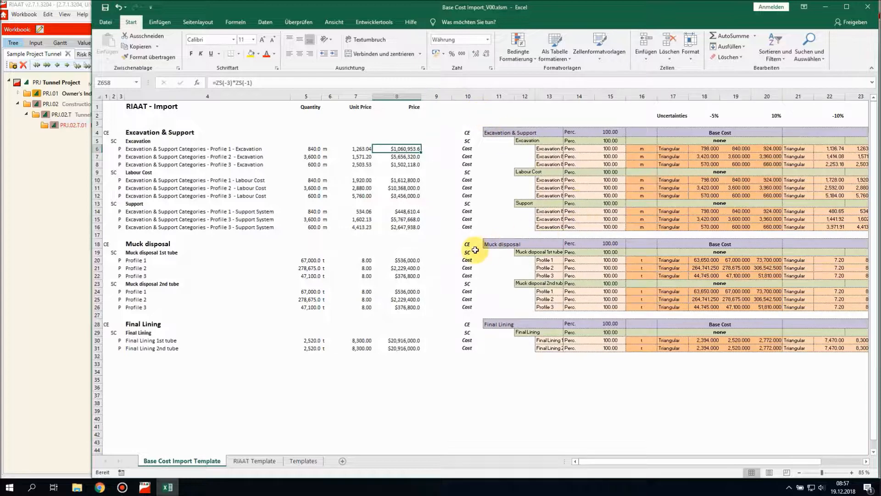
left_click_drag(290, 97, 282, 96)
Examine how the Excavation & Support rows are structured into cost element, subcomponent and cost position in the import block.
left_click(461, 131)
left_click_drag(461, 131, 861, 147)
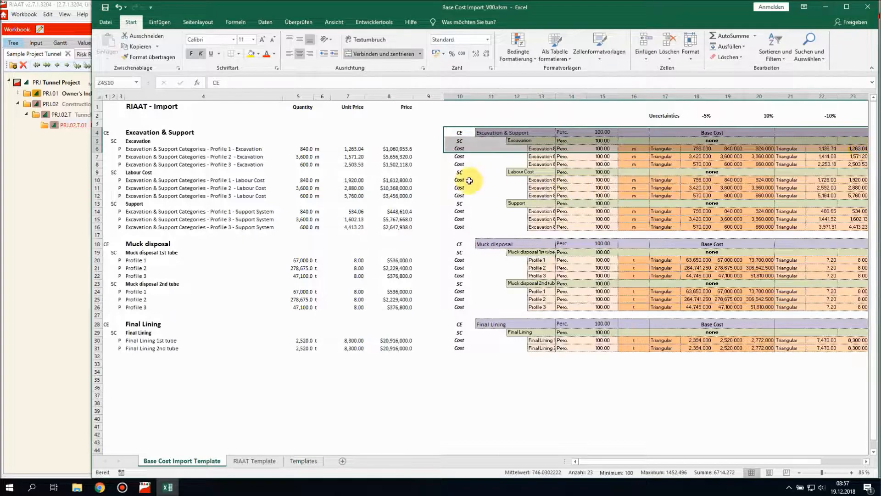
left_click(485, 179)
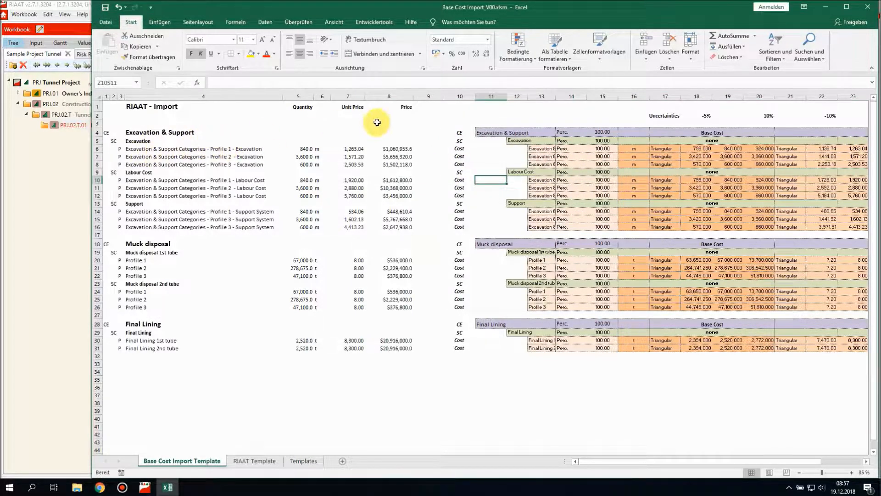
Inspect the import block formulas that link the Excavation & Support names, the Profile 1 quantity and its unit price to the source columns.
double_click(482, 132)
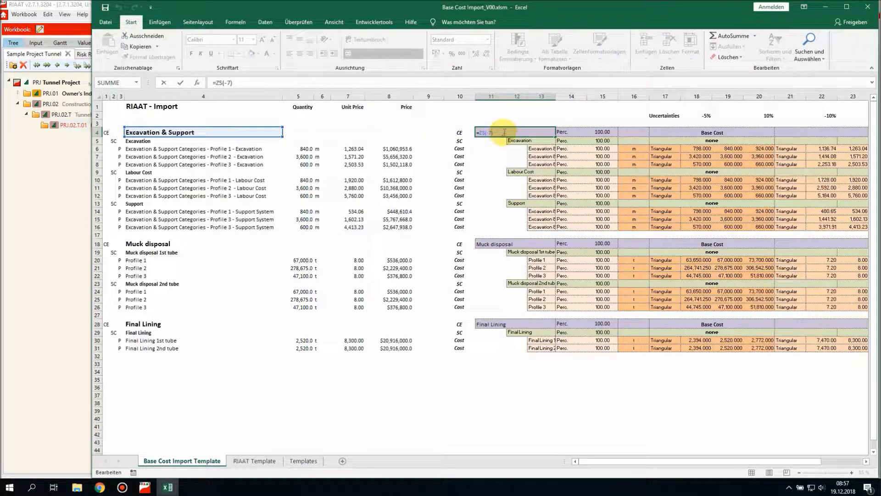
key("Escape")
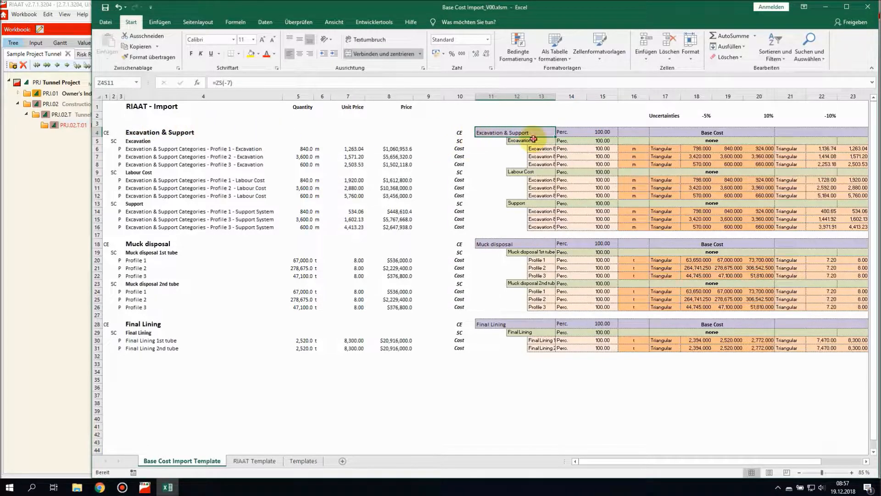
double_click(534, 140)
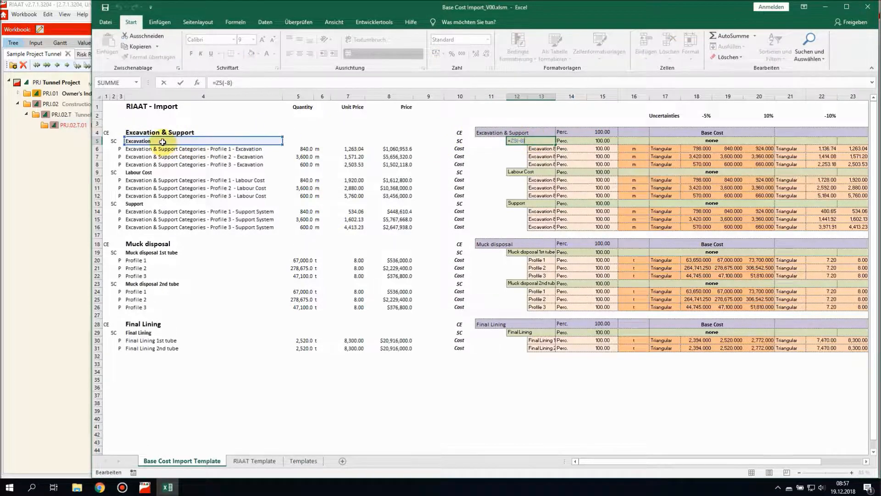
key("Escape")
double_click(534, 148)
key("Escape")
double_click(731, 148)
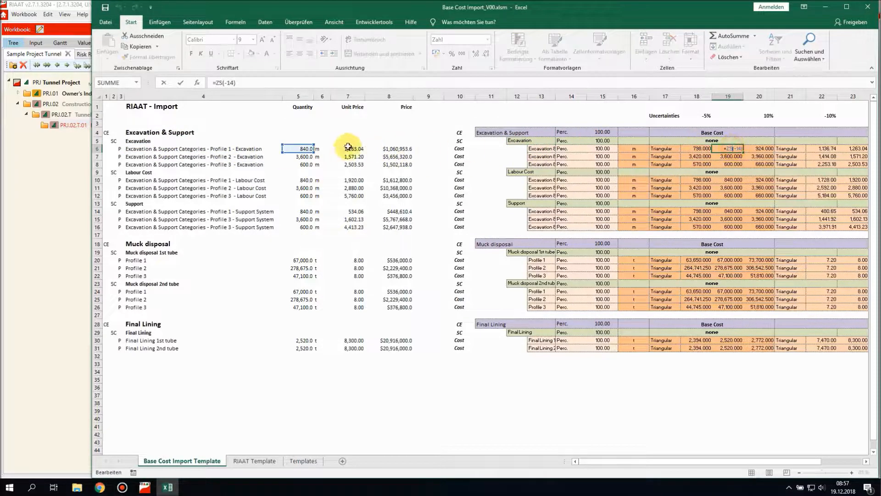
key("Escape")
double_click(850, 149)
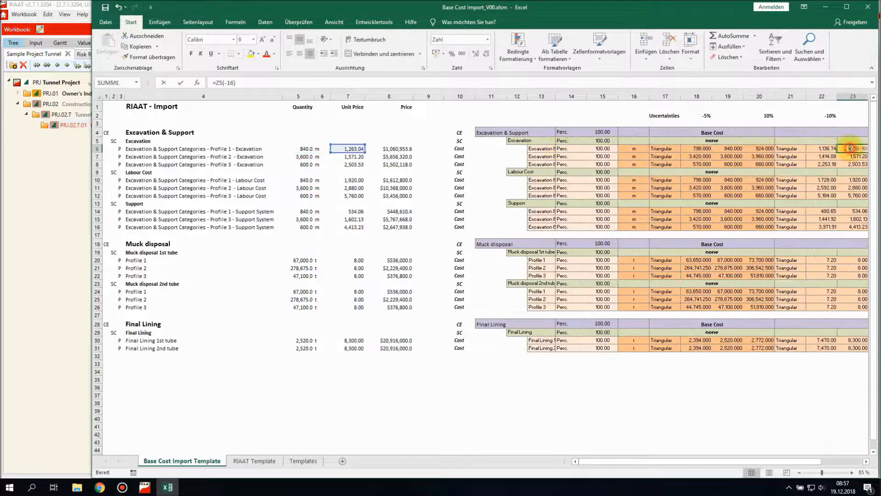
key("Escape")
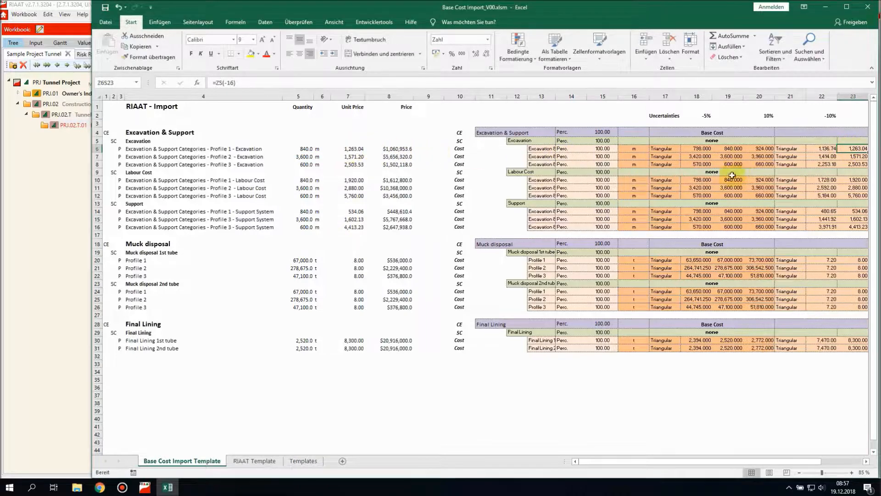
Examine the uncertainty percentages above the import block and the formulas deriving the first Excavation row's minimum and maximum quantities.
left_click(729, 148)
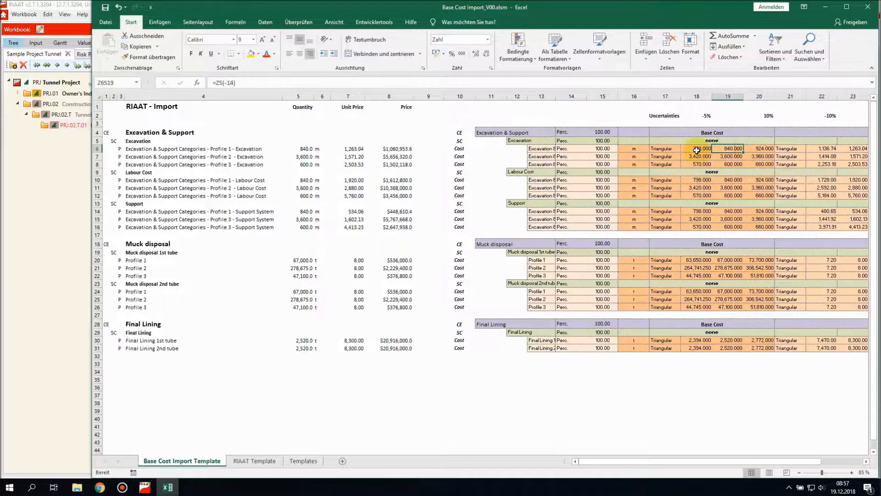
left_click_drag(702, 107, 801, 115)
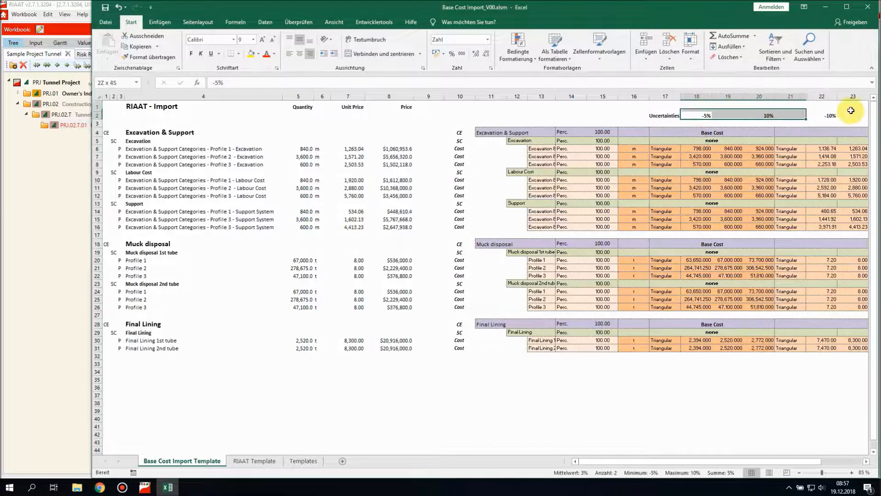
left_click(792, 123)
left_click_drag(781, 462, 754, 419)
left_click(508, 147)
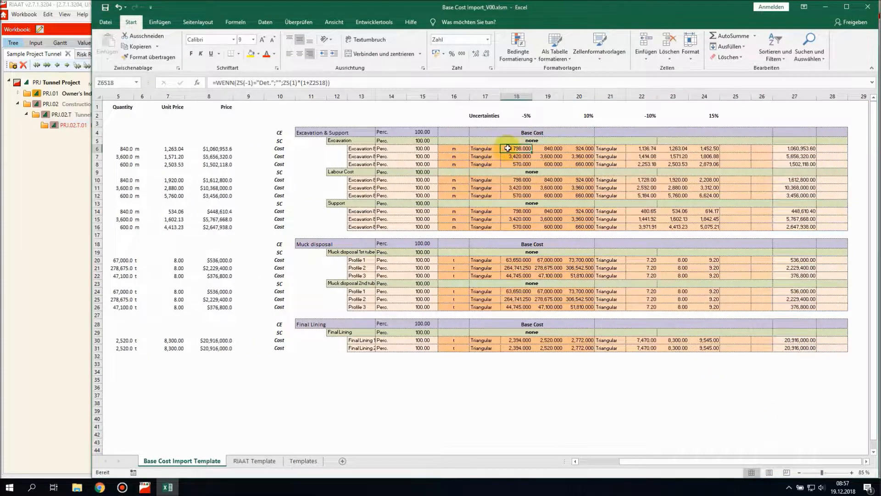
double_click(507, 148)
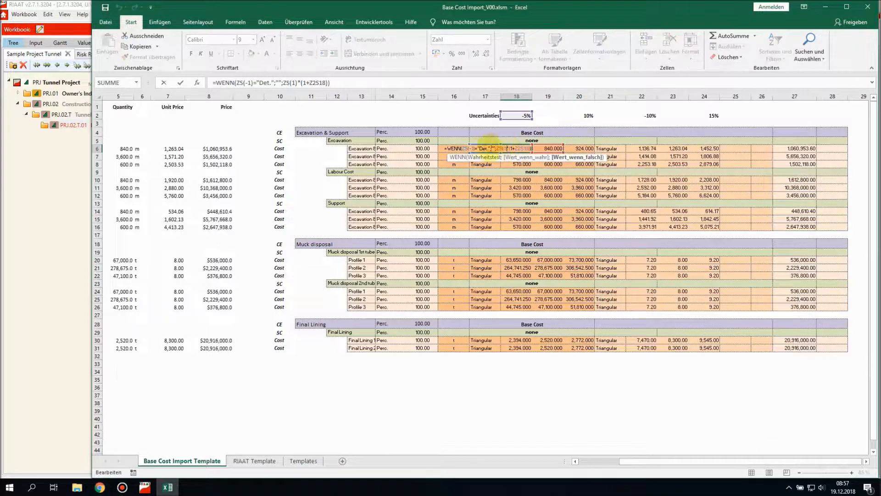
key("Escape")
double_click(575, 148)
key("Escape")
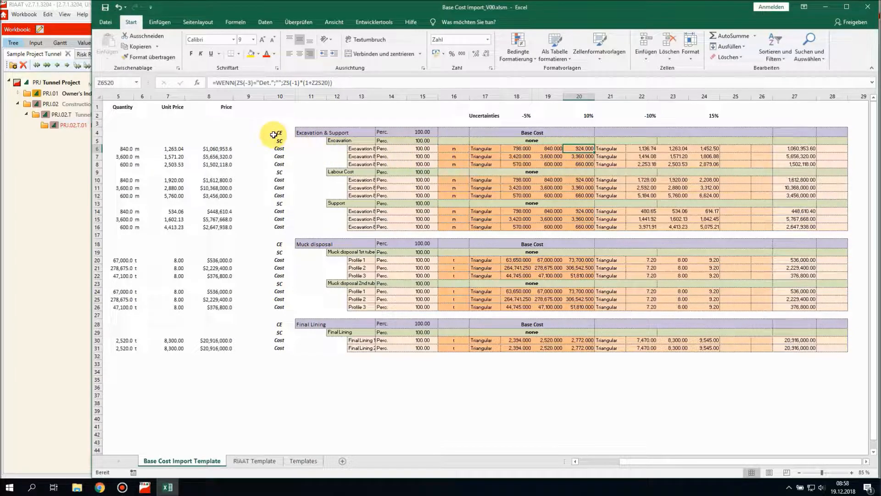
Copy the whole import block from Excavation & Support through Final Lining, switch to RIAAT and import all its elements into NATM Tunnel.
left_click_drag(273, 134, 835, 348)
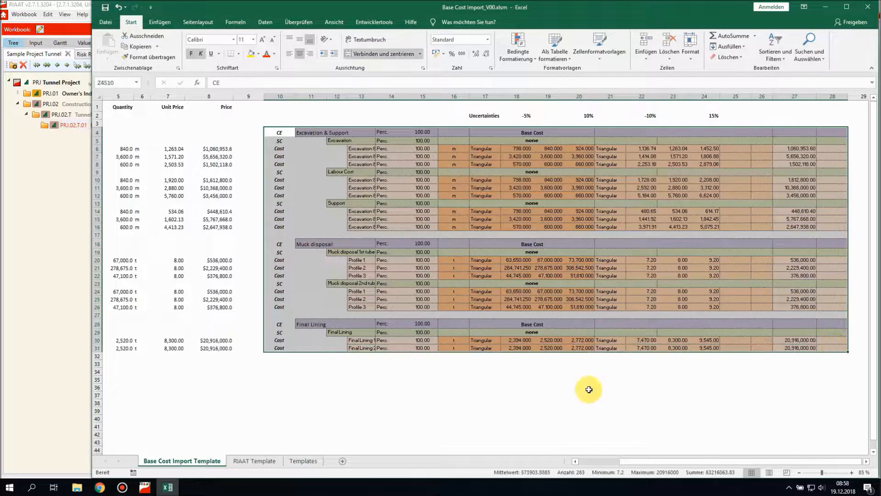
key("ctrl+c")
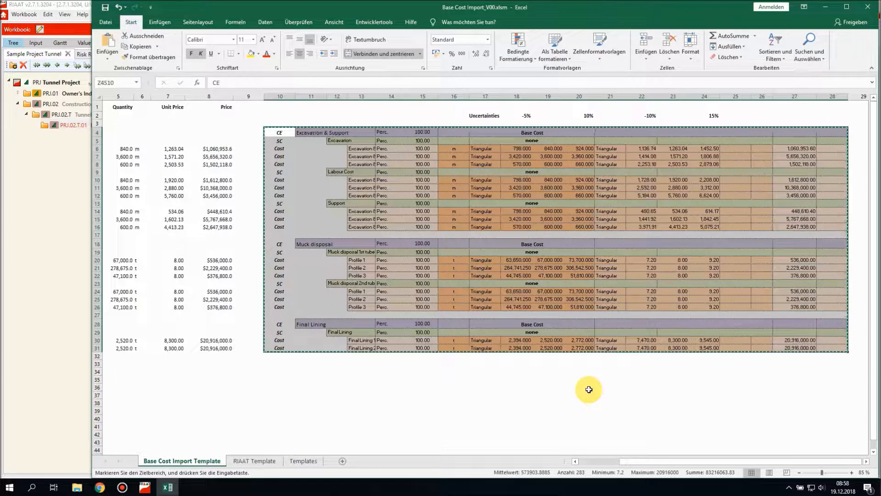
left_click(29, 210)
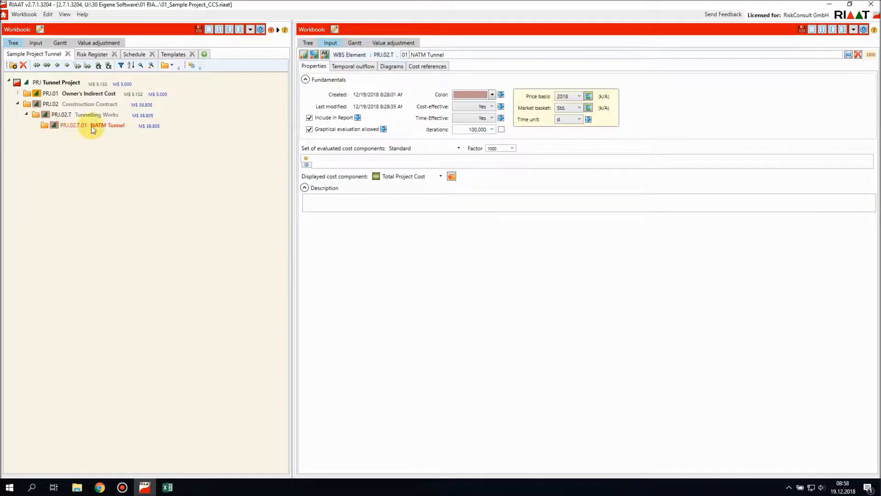
left_click(451, 176)
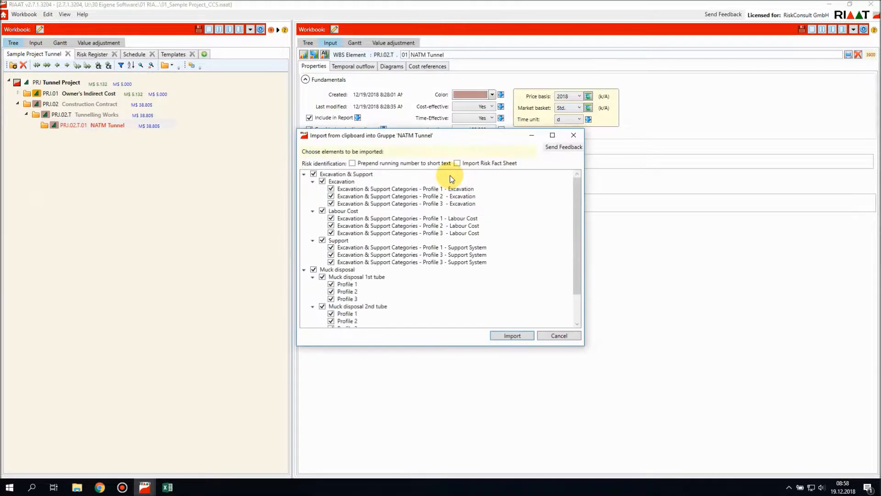
left_click(509, 335)
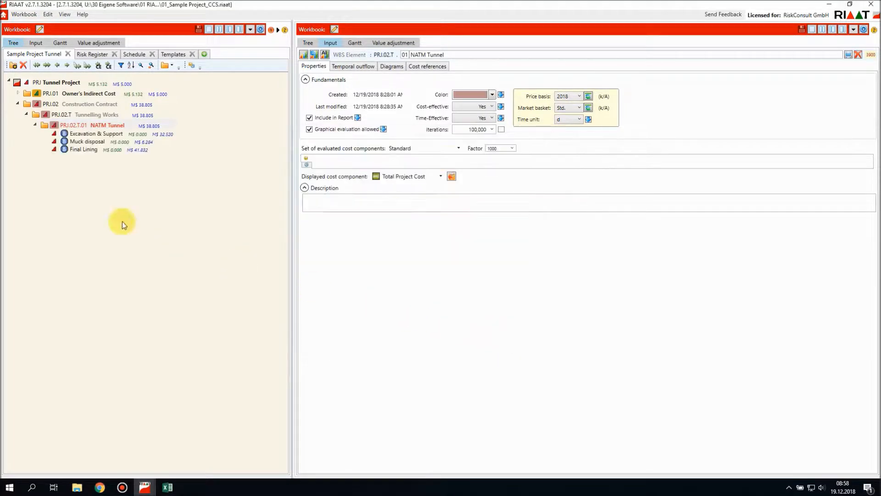
Review the calculation of the imported Excavation & Support cost element with its distribution diagrams collapsed.
left_click(84, 133)
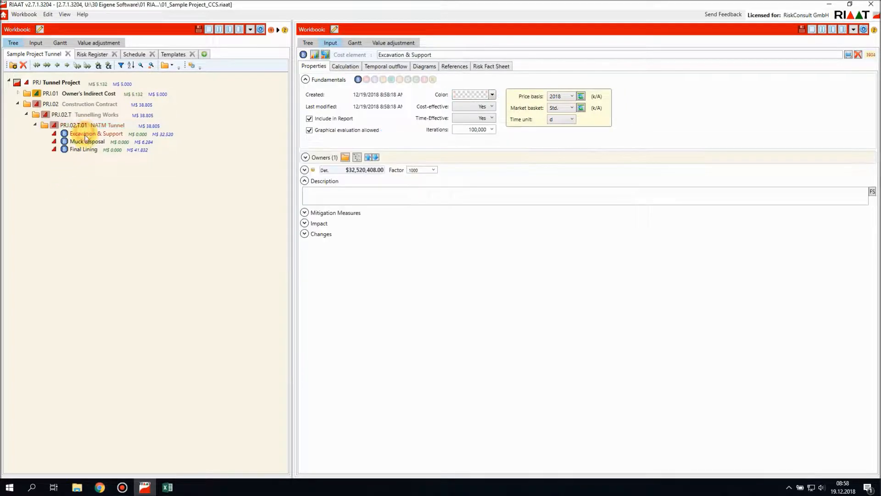
left_click(345, 67)
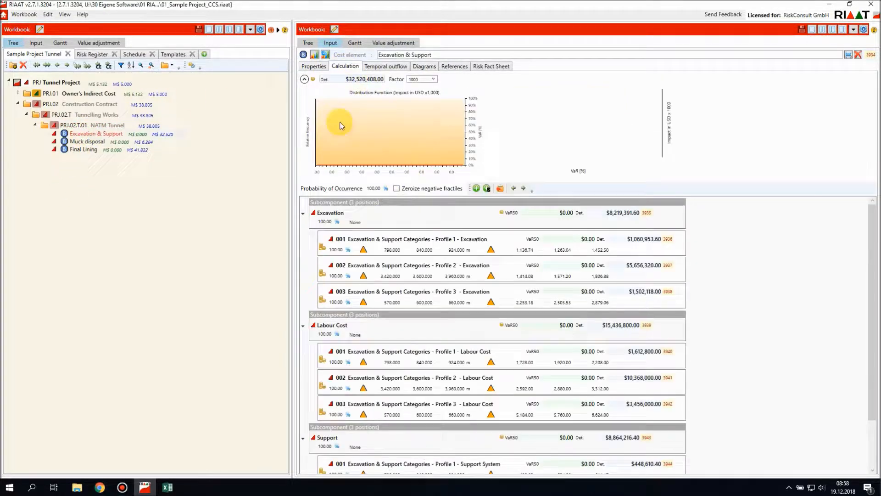
left_click(304, 79)
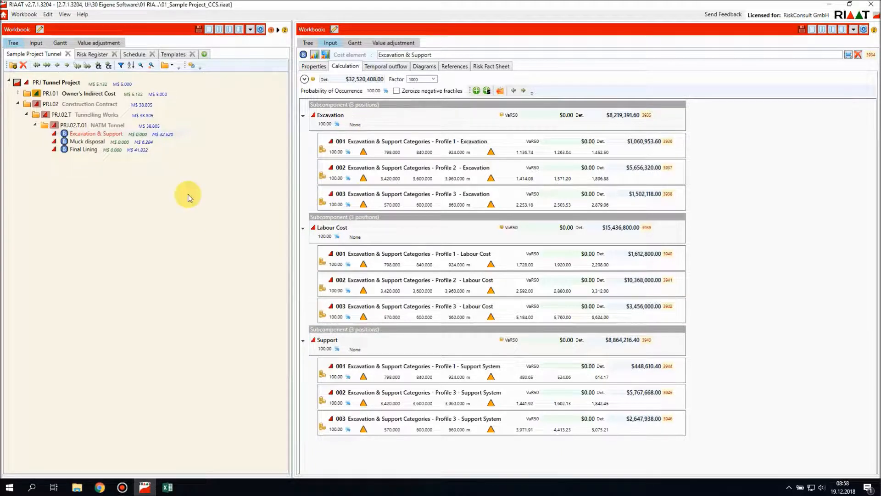
Check the update status of the WBS elements from NATM Tunnel up to Construction Contract, and of Owner's Indirect Cost and its Property branch.
left_click(82, 127)
left_click(79, 116)
left_click(77, 106)
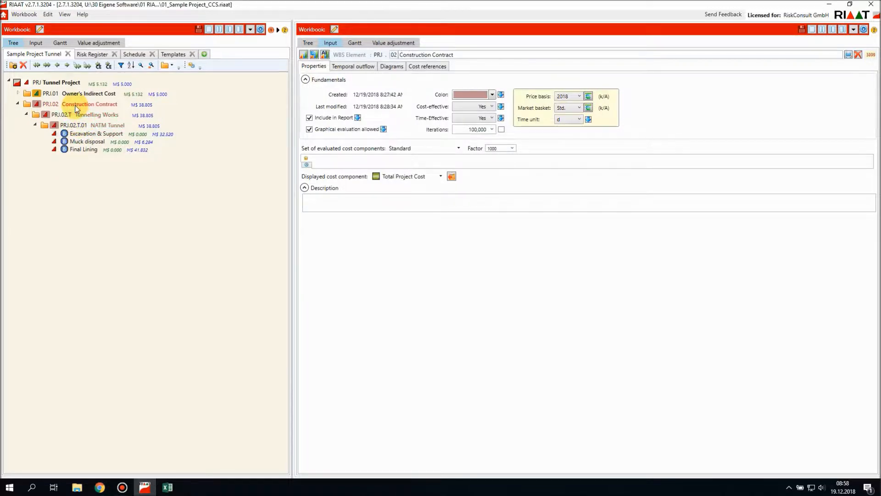
left_click(74, 94)
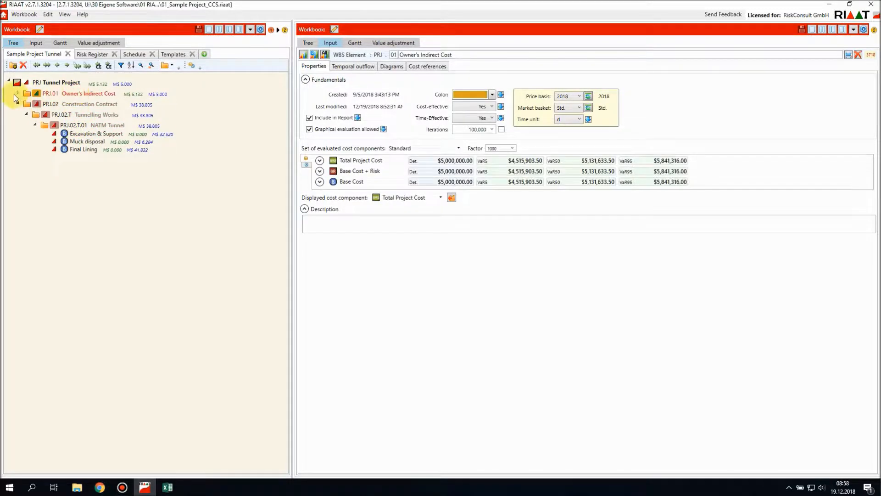
left_click(17, 93)
left_click(29, 102)
left_click(26, 104)
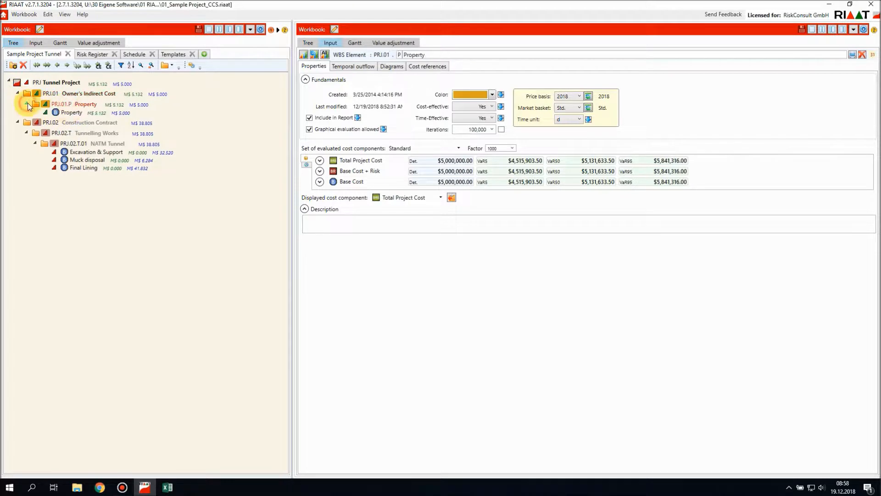
left_click(27, 103)
left_click(18, 93)
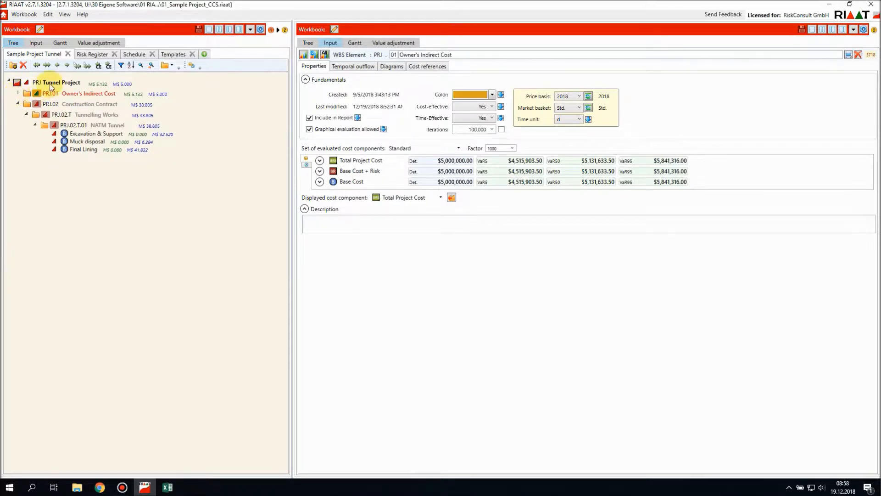
Update the top-level Tunnel Project element to recalculate the entire project.
left_click(50, 84)
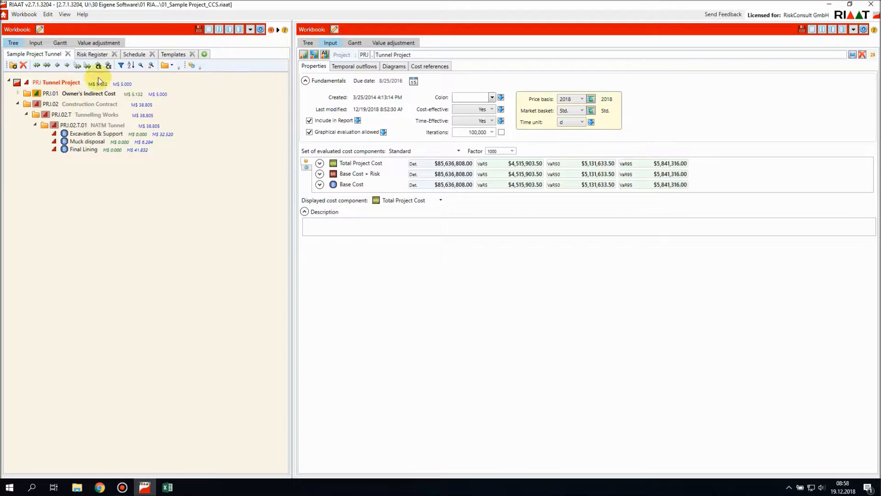
left_click(304, 55)
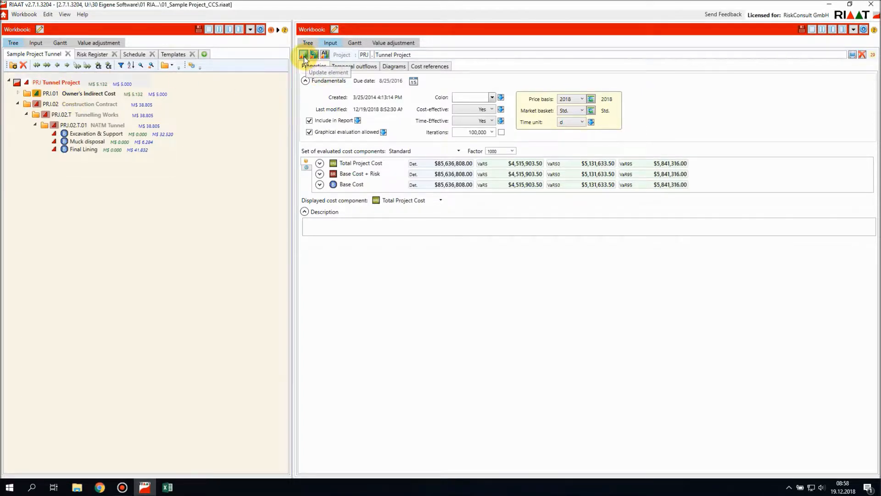
Show the Base Cost distribution diagrams of NATM Tunnel and set their display factor to 1,000,000.
left_click(79, 126)
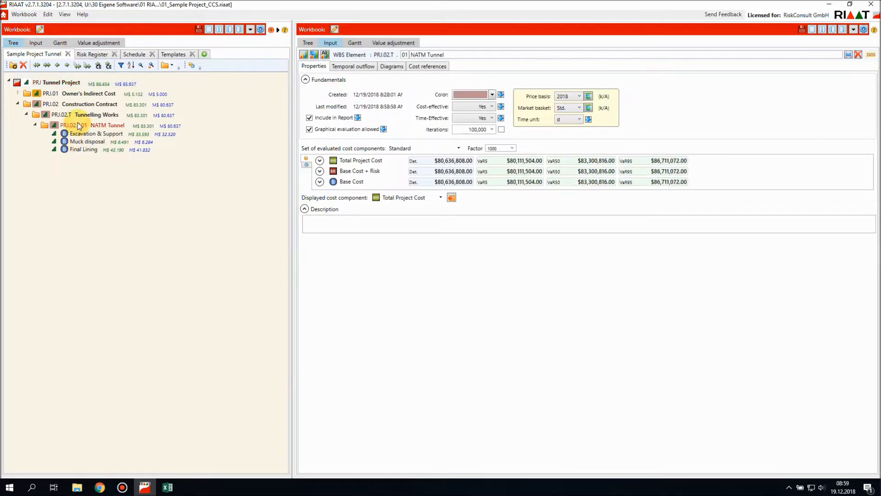
left_click(320, 182)
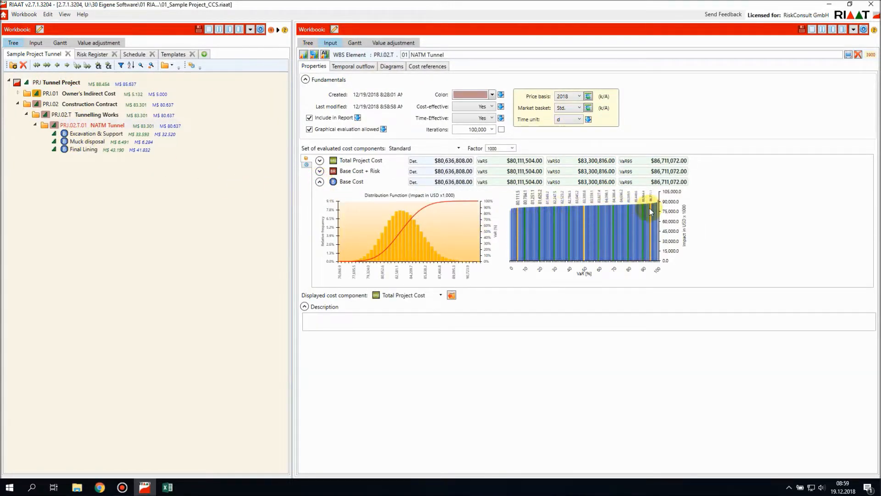
left_click(512, 148)
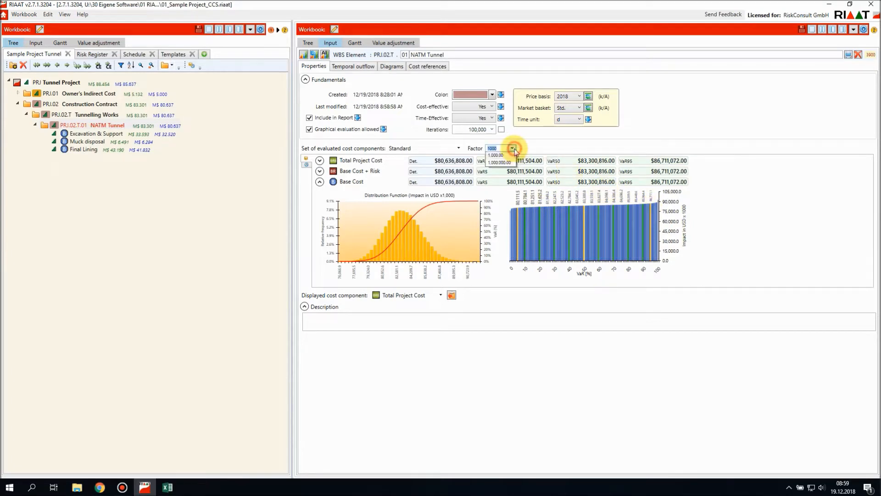
left_click(507, 172)
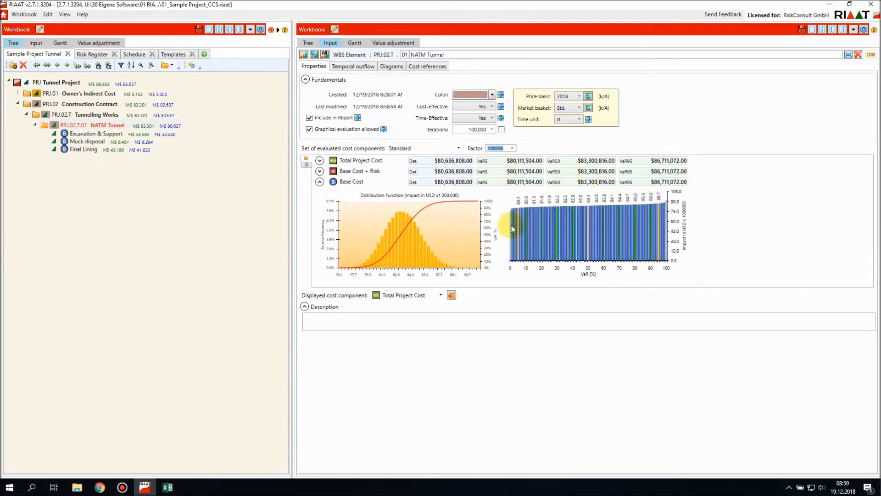